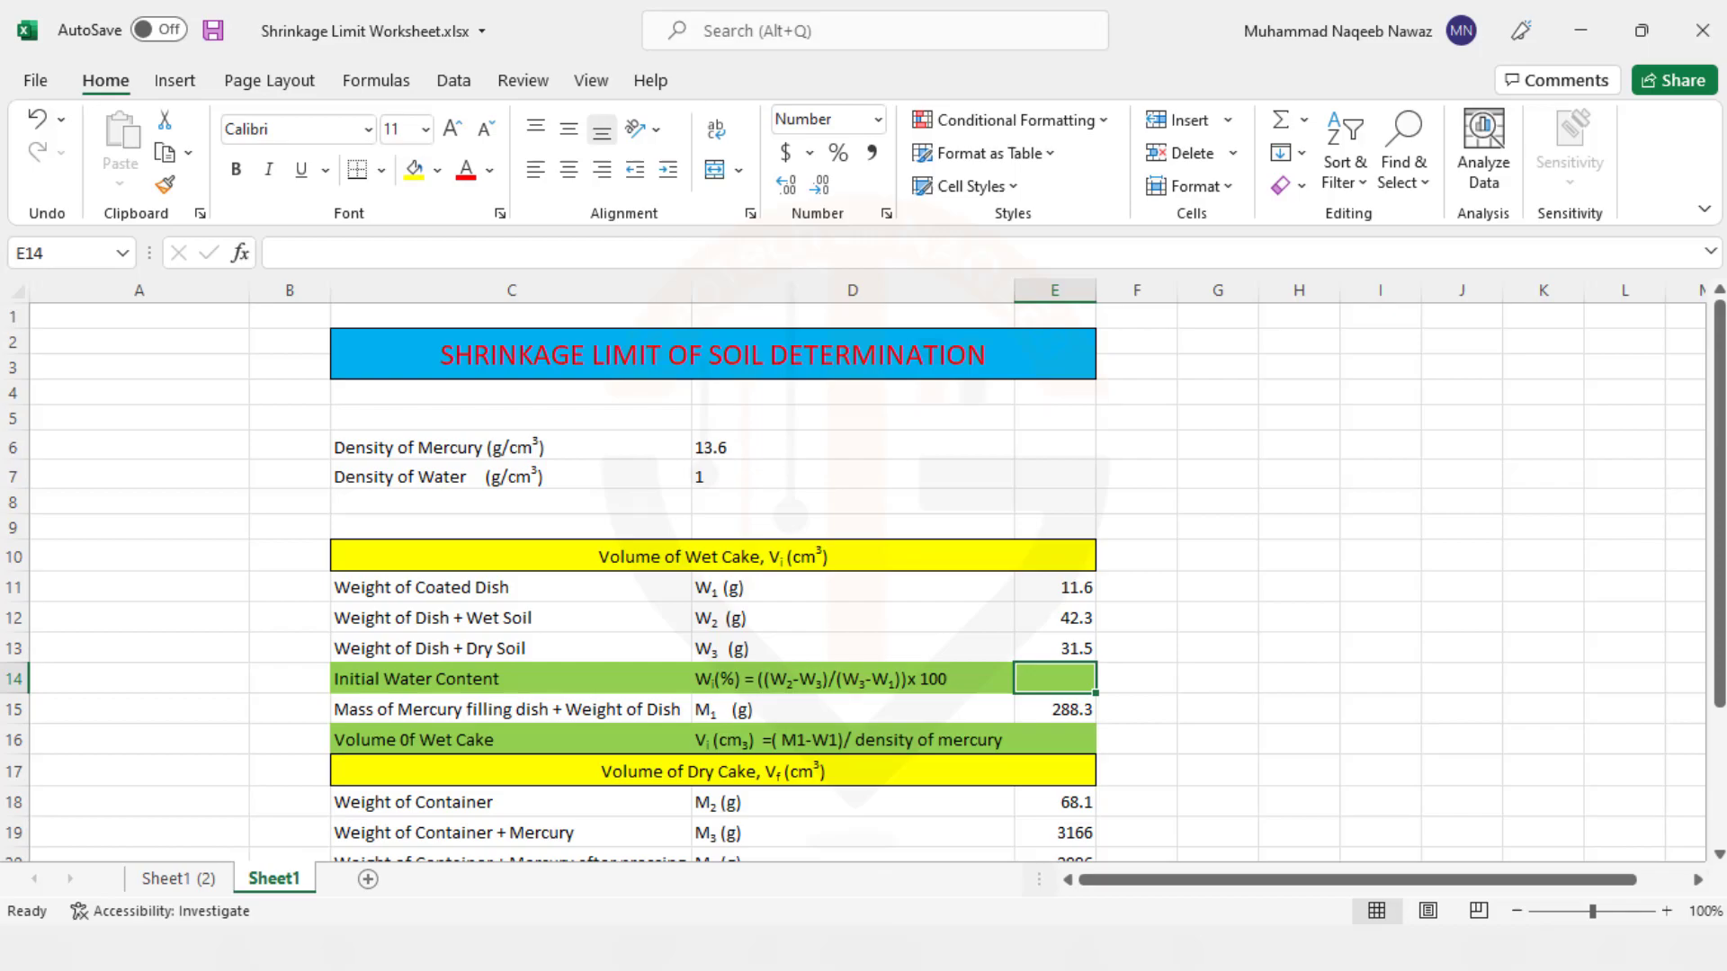
Switch briefly to the YouTube channel page, then return to the shrinkage limit worksheet
key(alt+Tab)
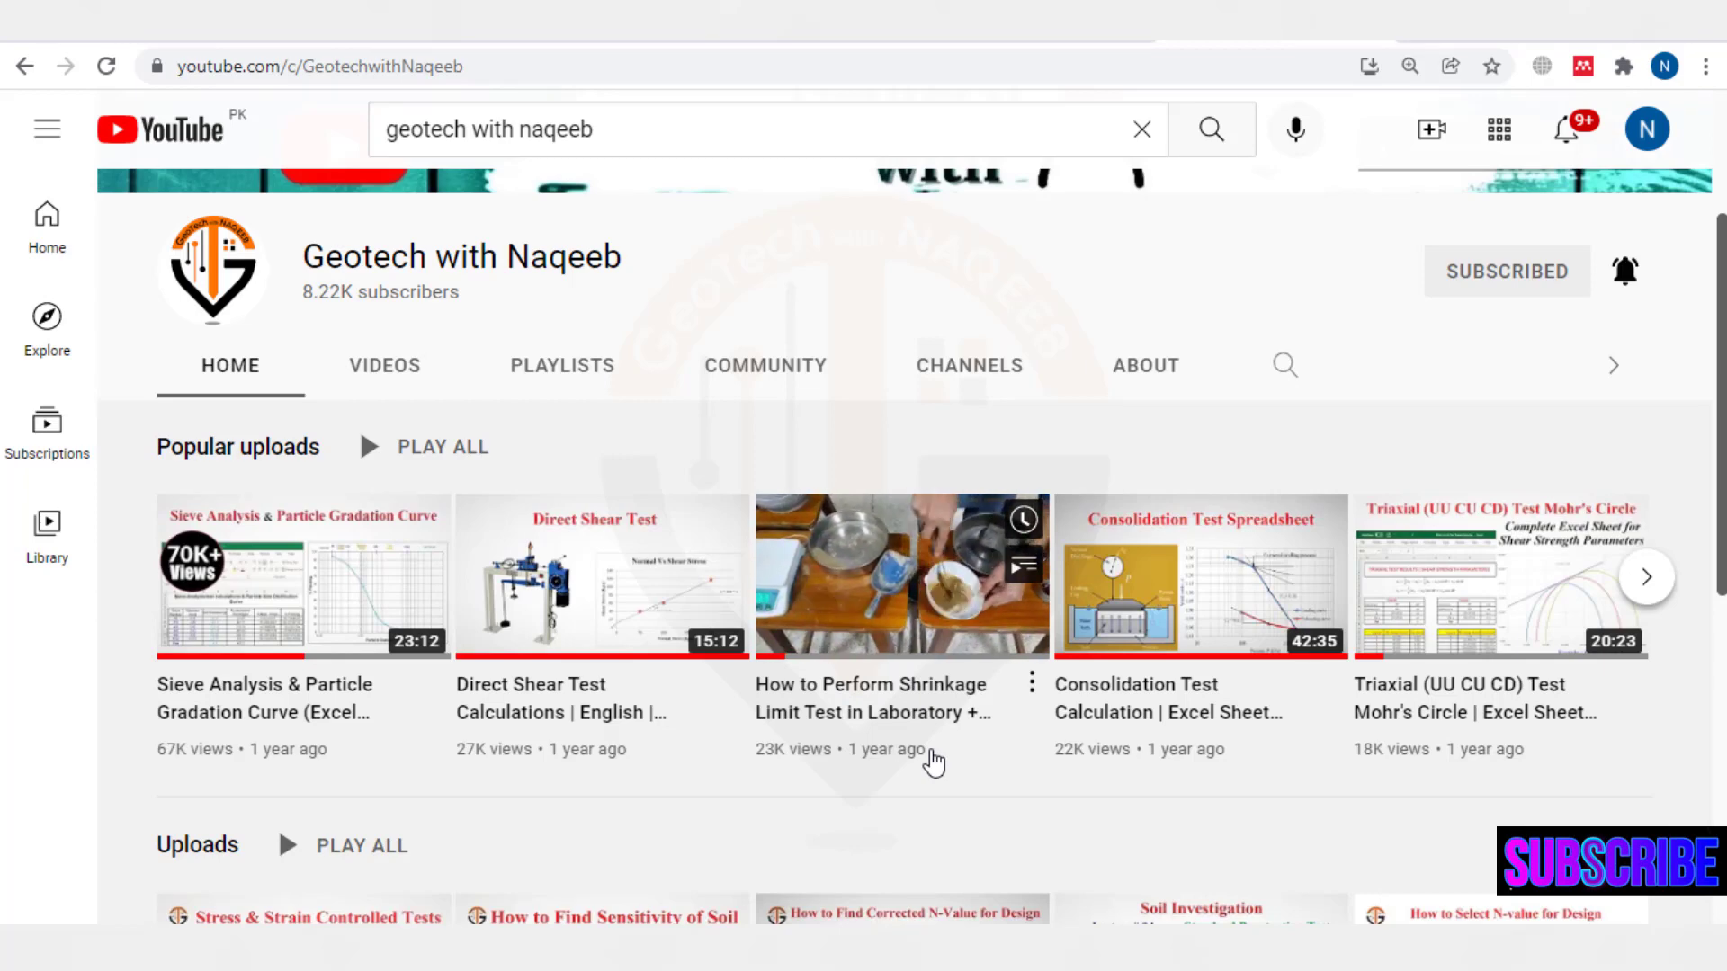
mouse_move(715, 954)
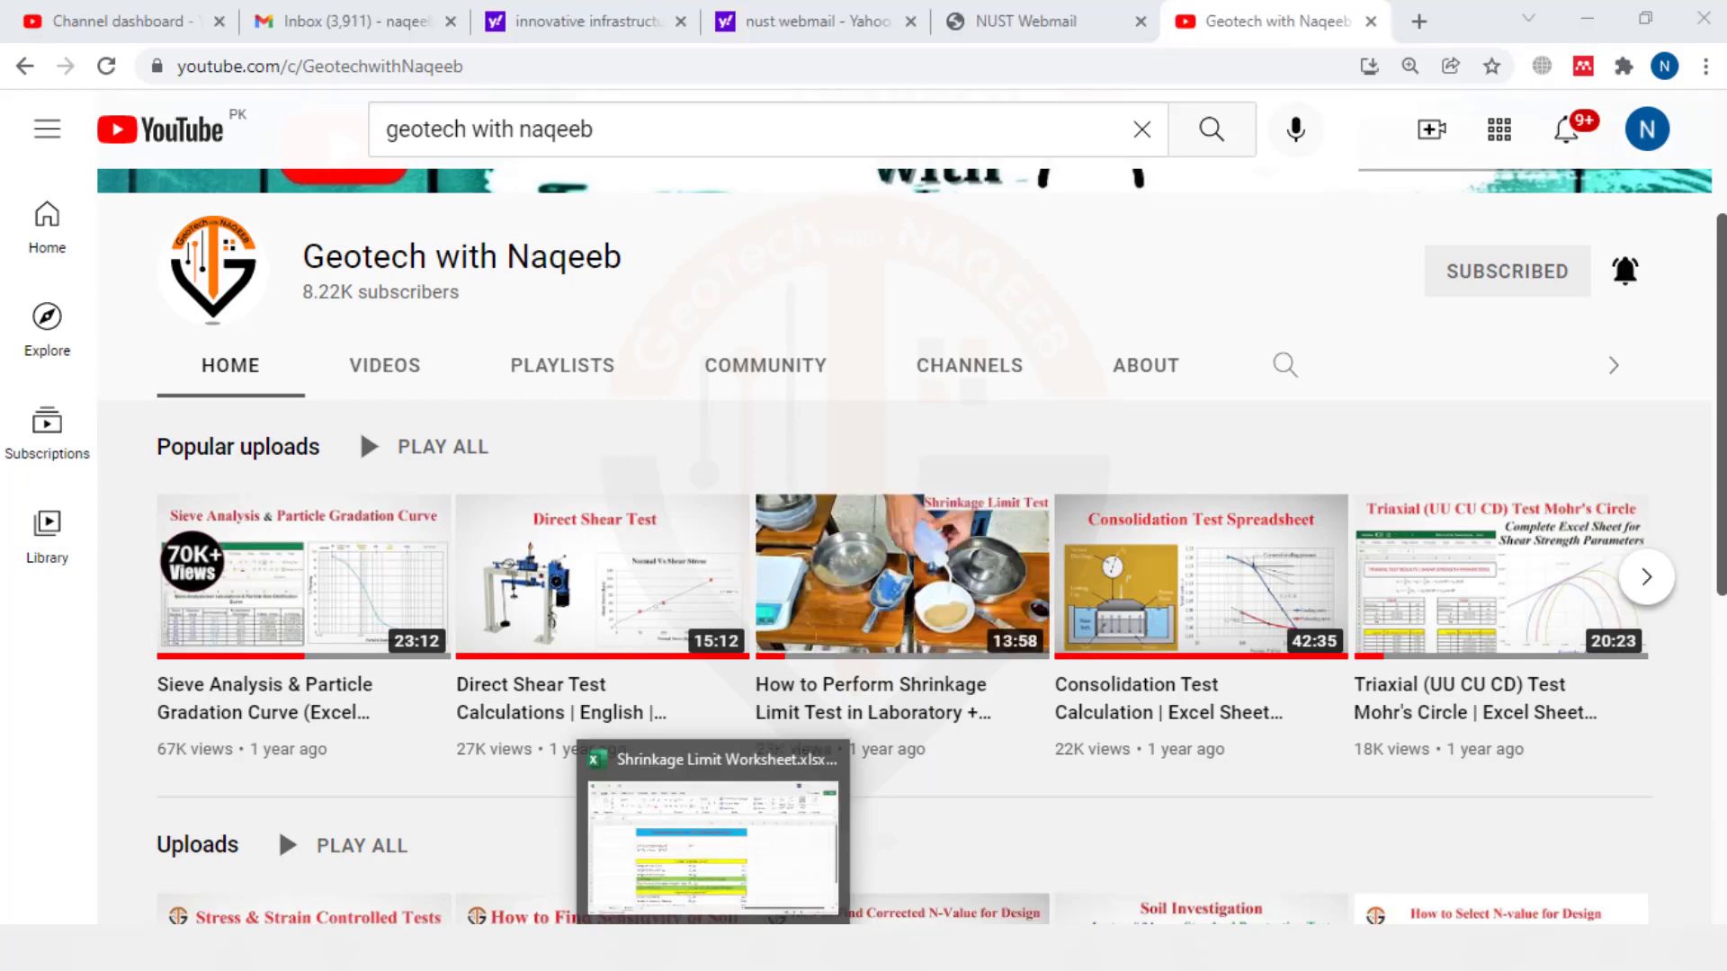
click(713, 845)
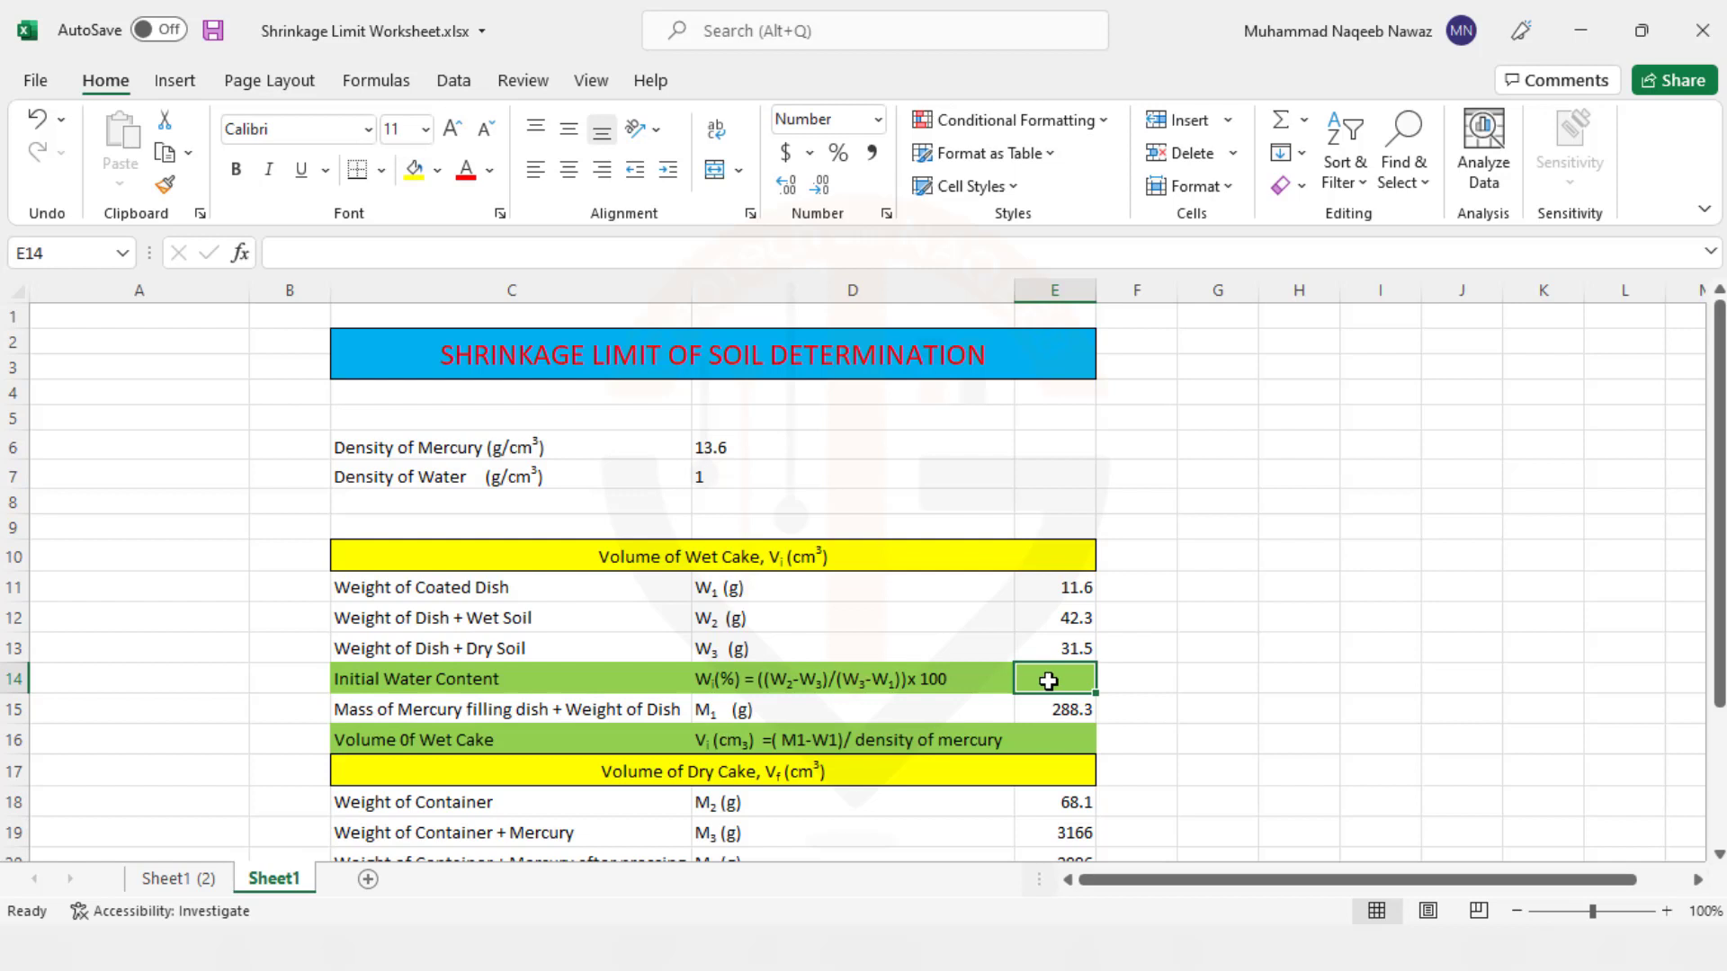
Enter =(E12-E13)/(E13-E11)*100 in E14 for an initial water content of 54.3
text(=)
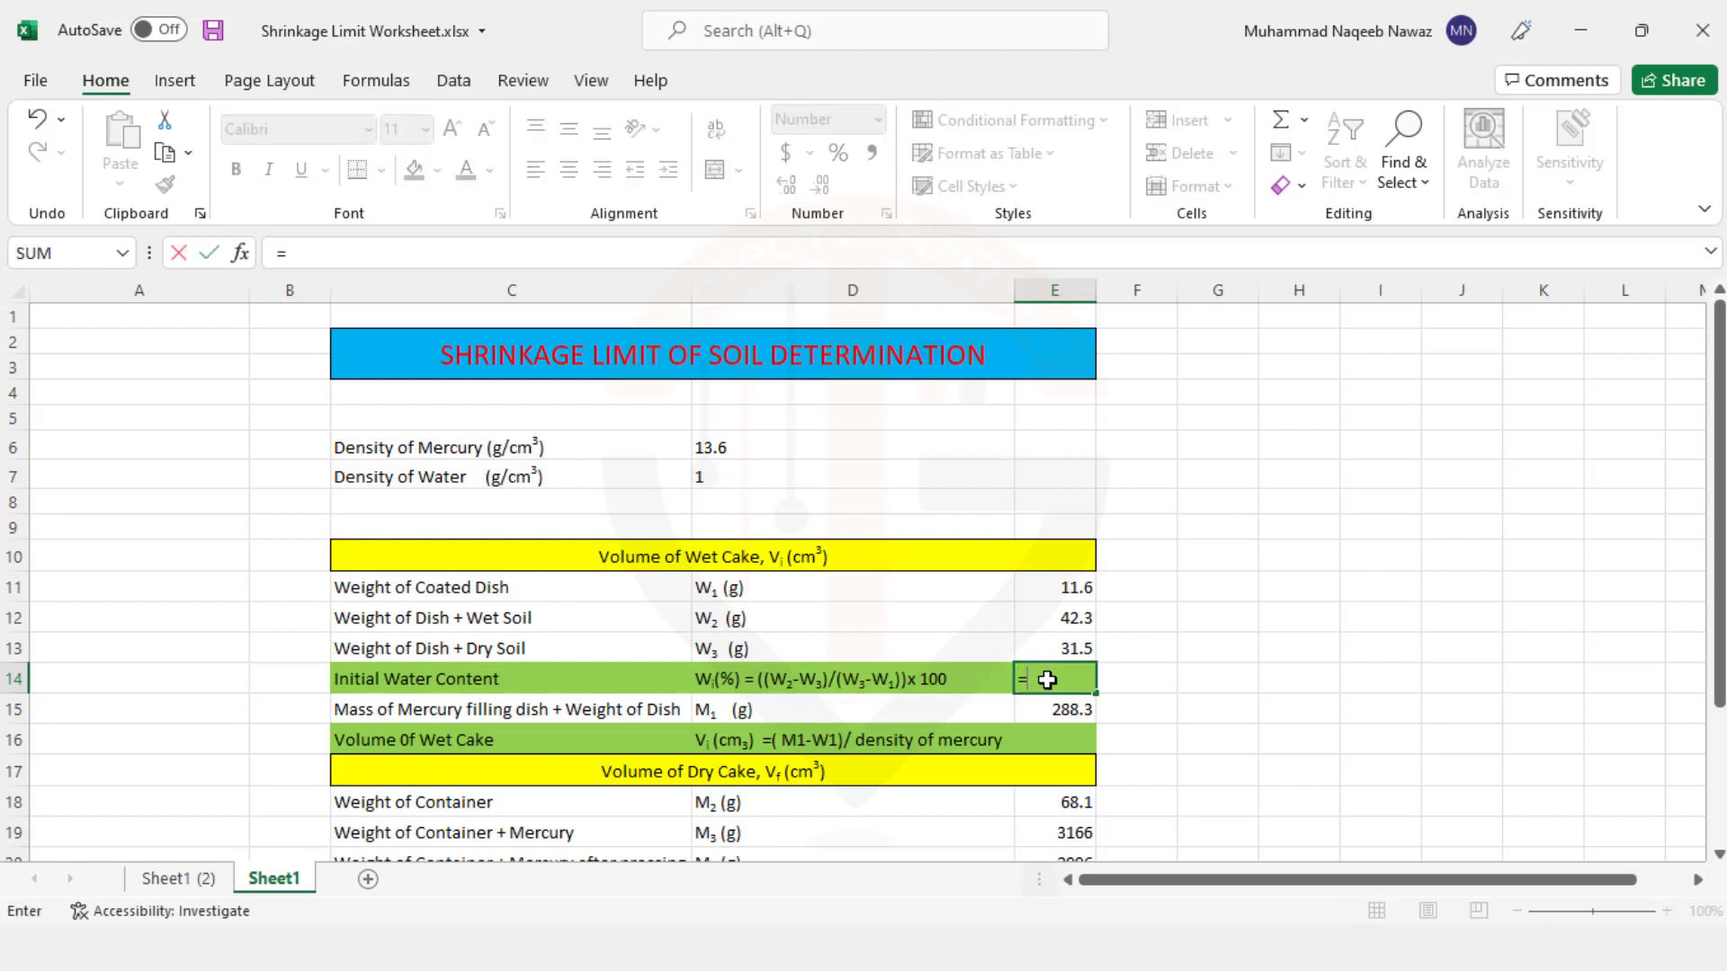
text(()
click(1063, 621)
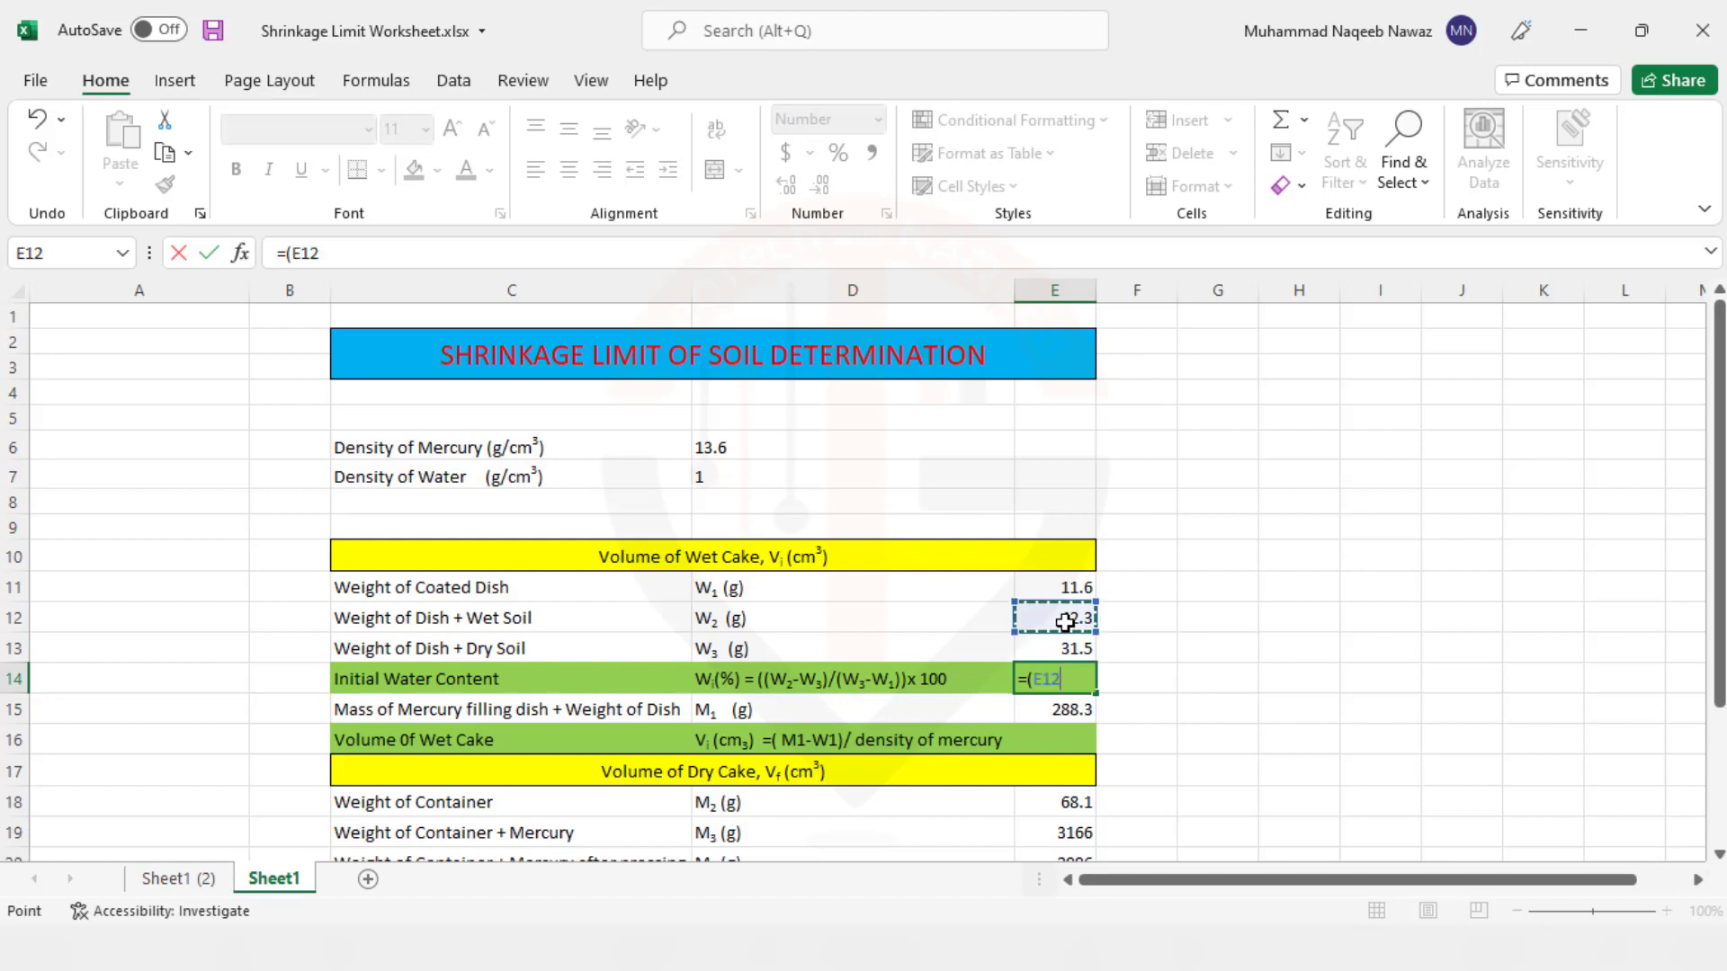
text(-)
click(1065, 649)
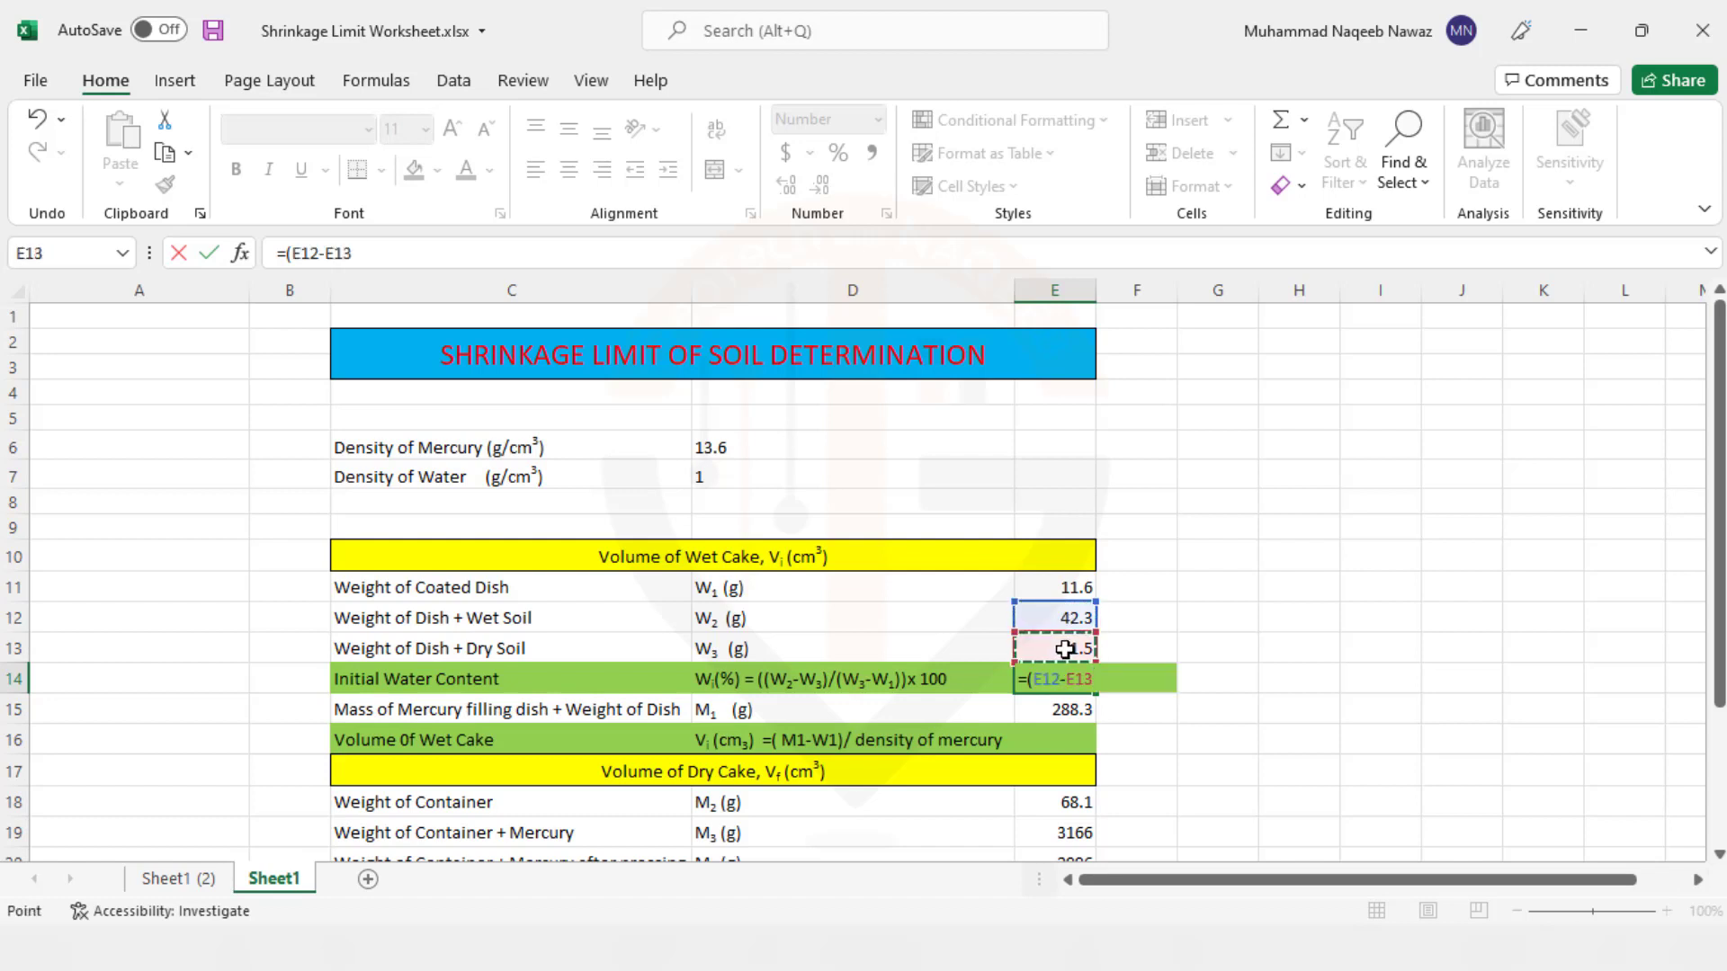
text()/()
click(1069, 648)
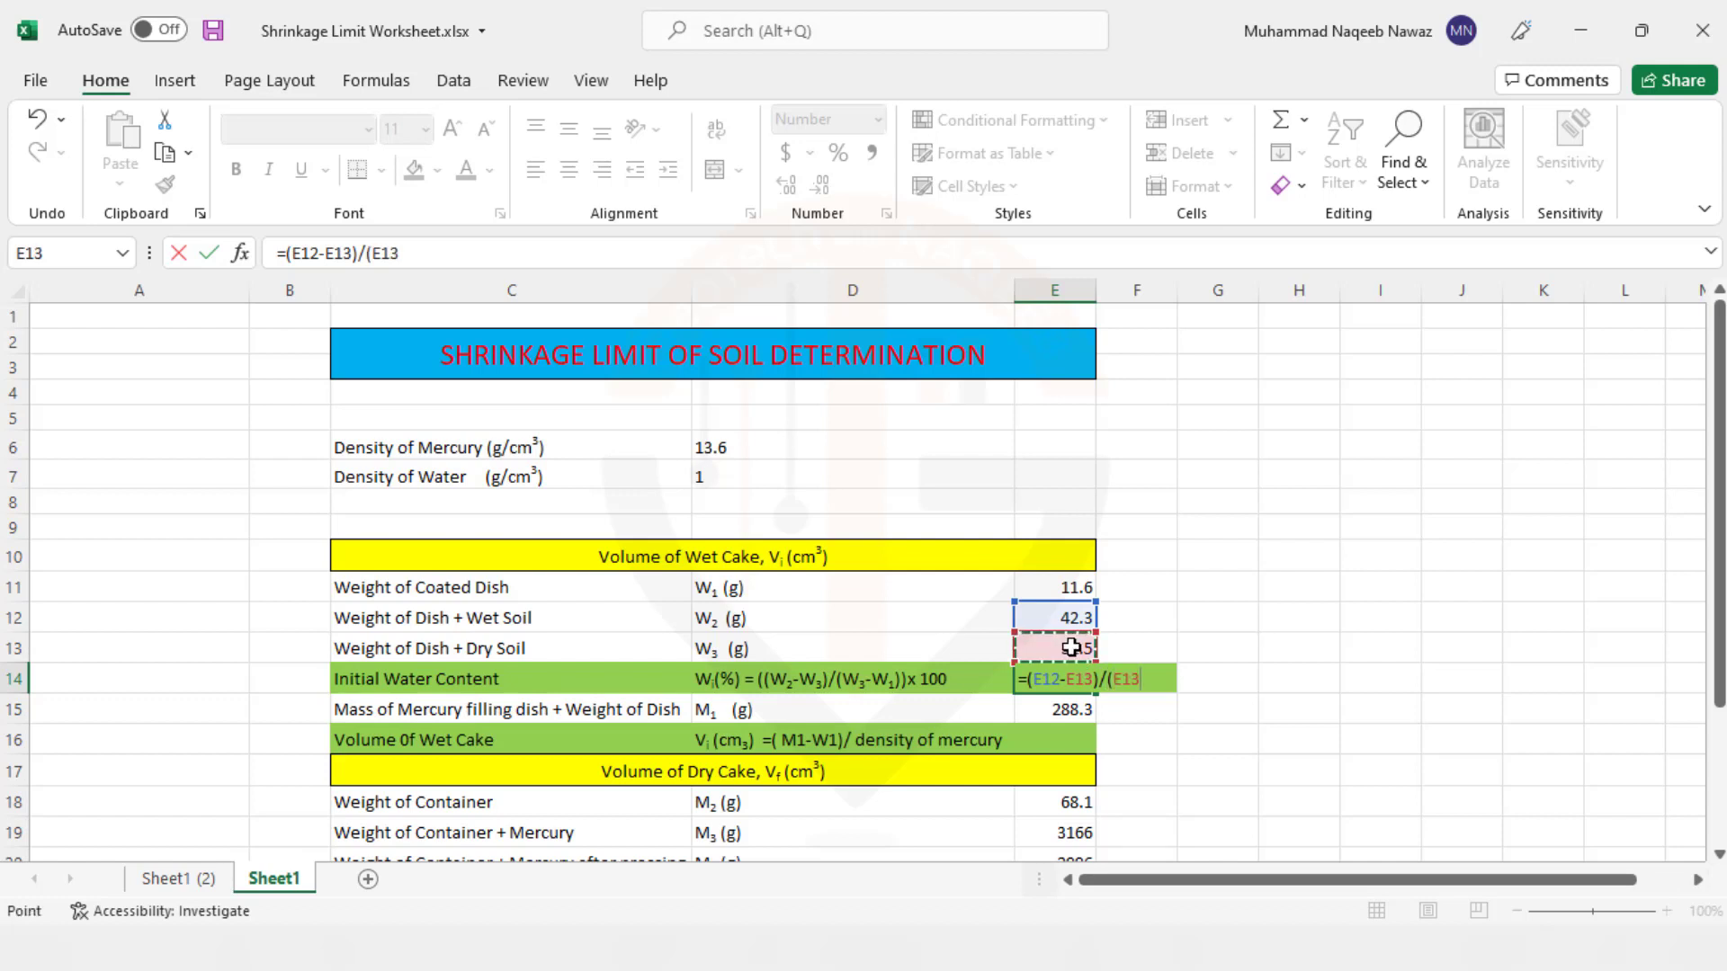
text(-)
click(1069, 588)
text()*)
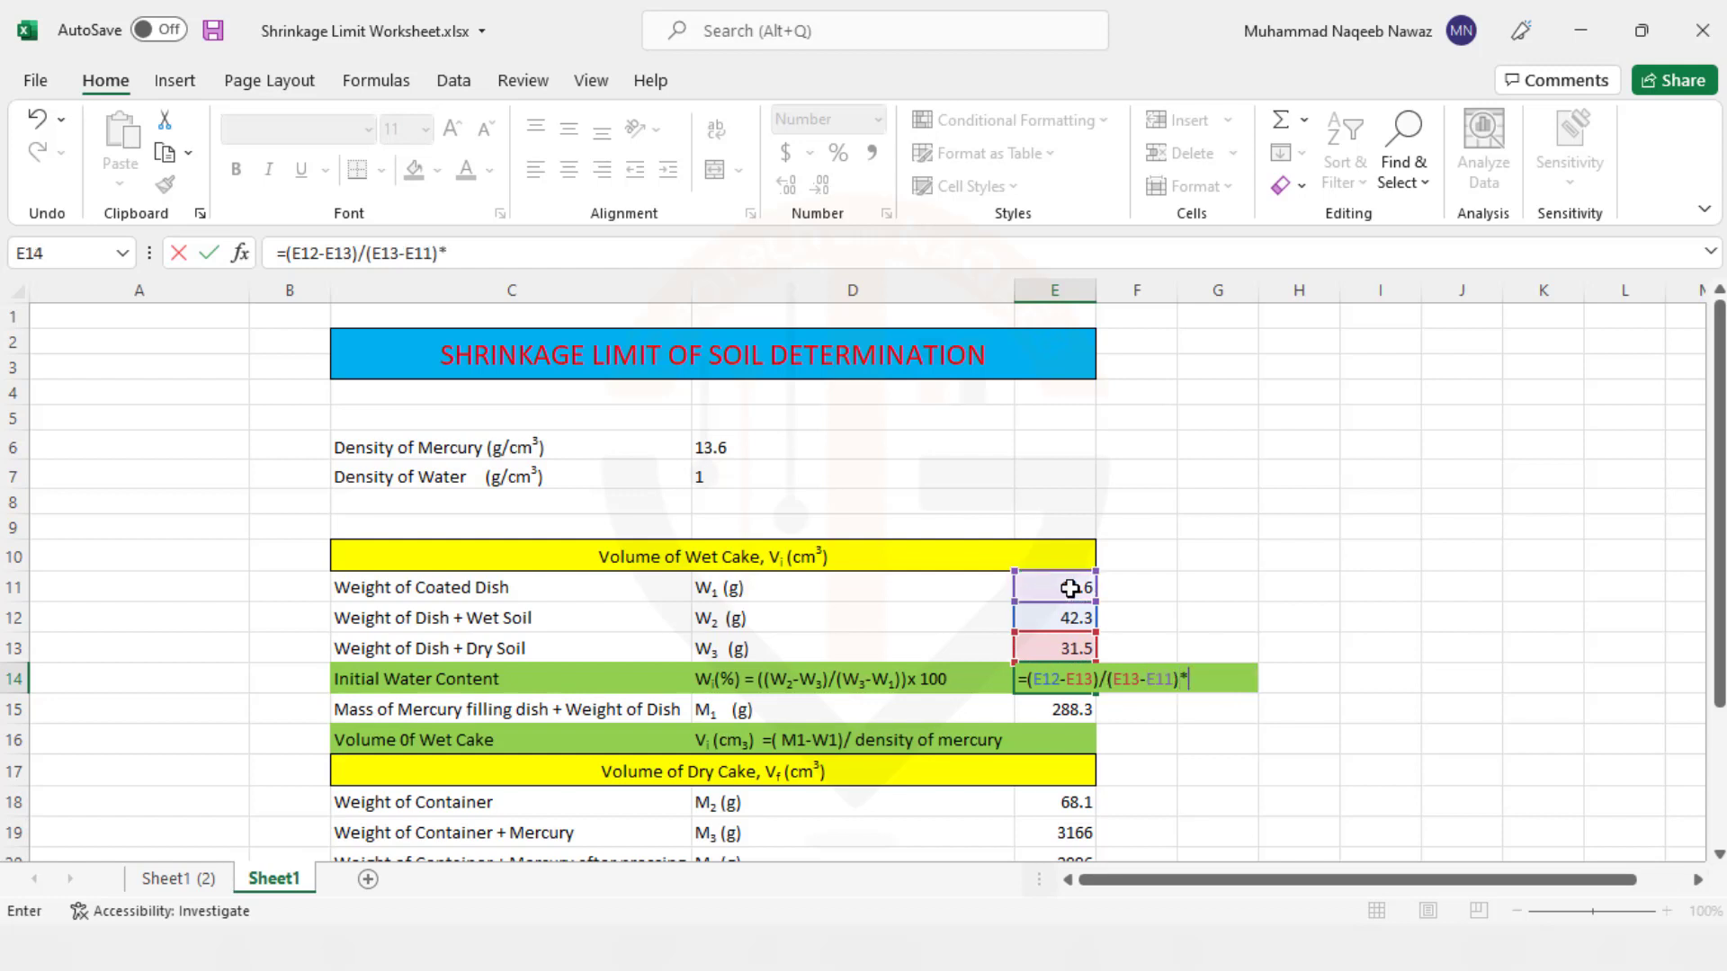
text(100)
key(Return)
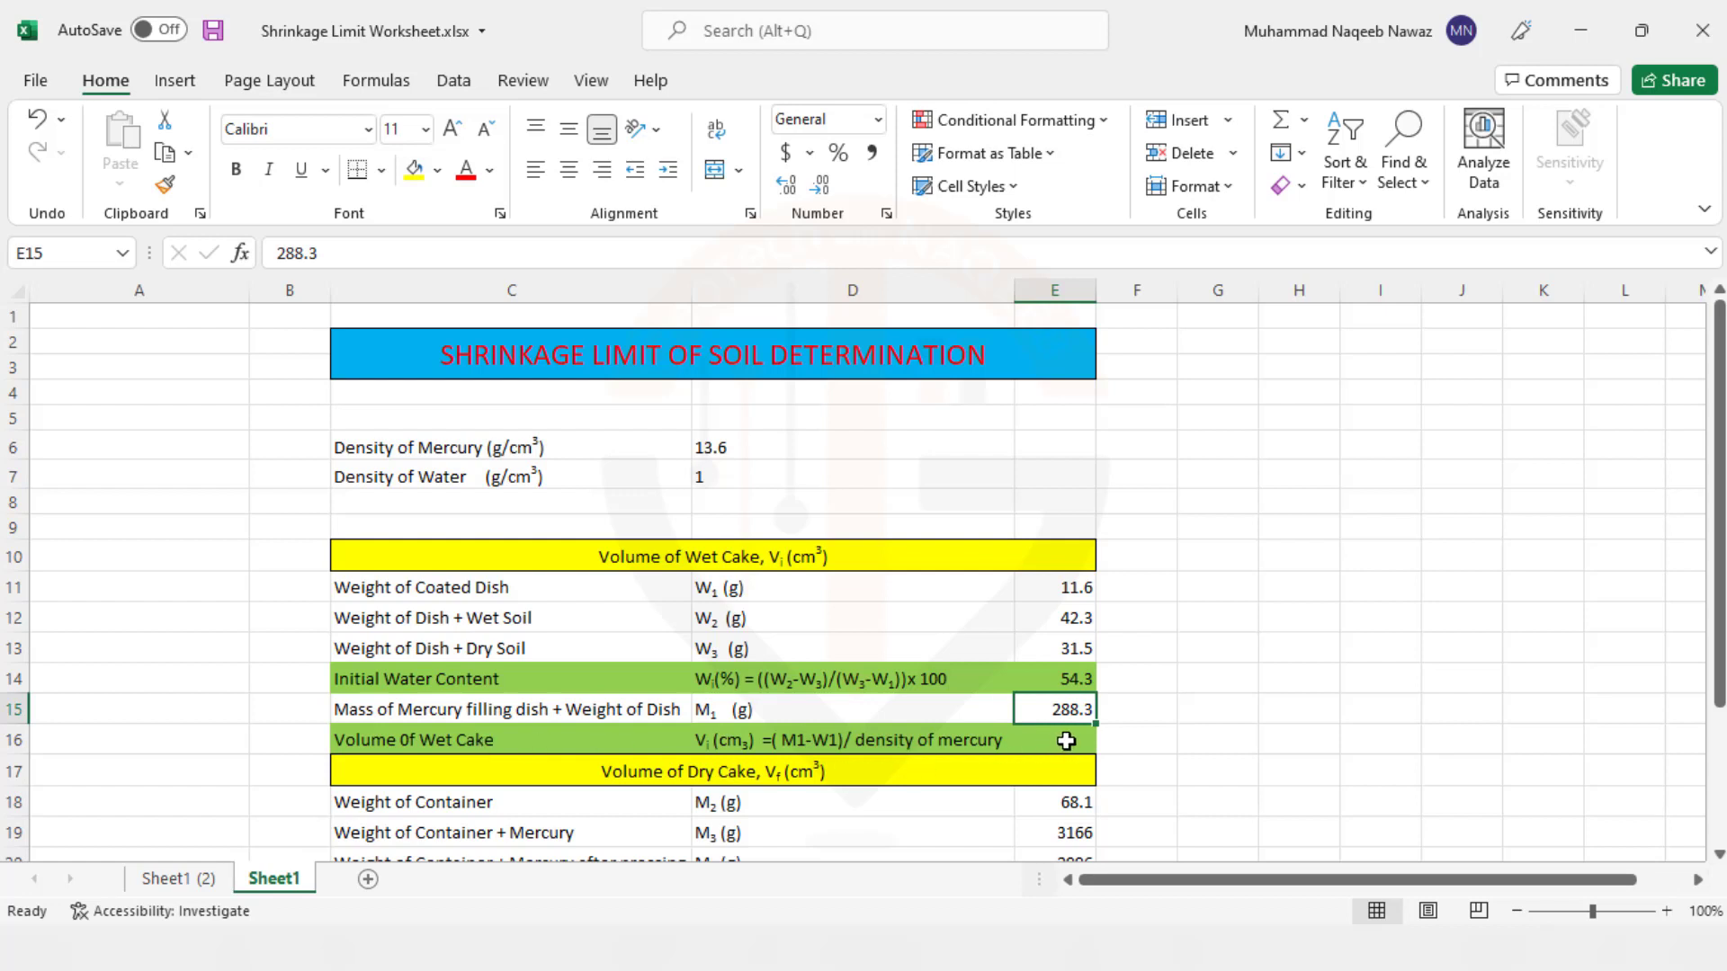
click(1050, 748)
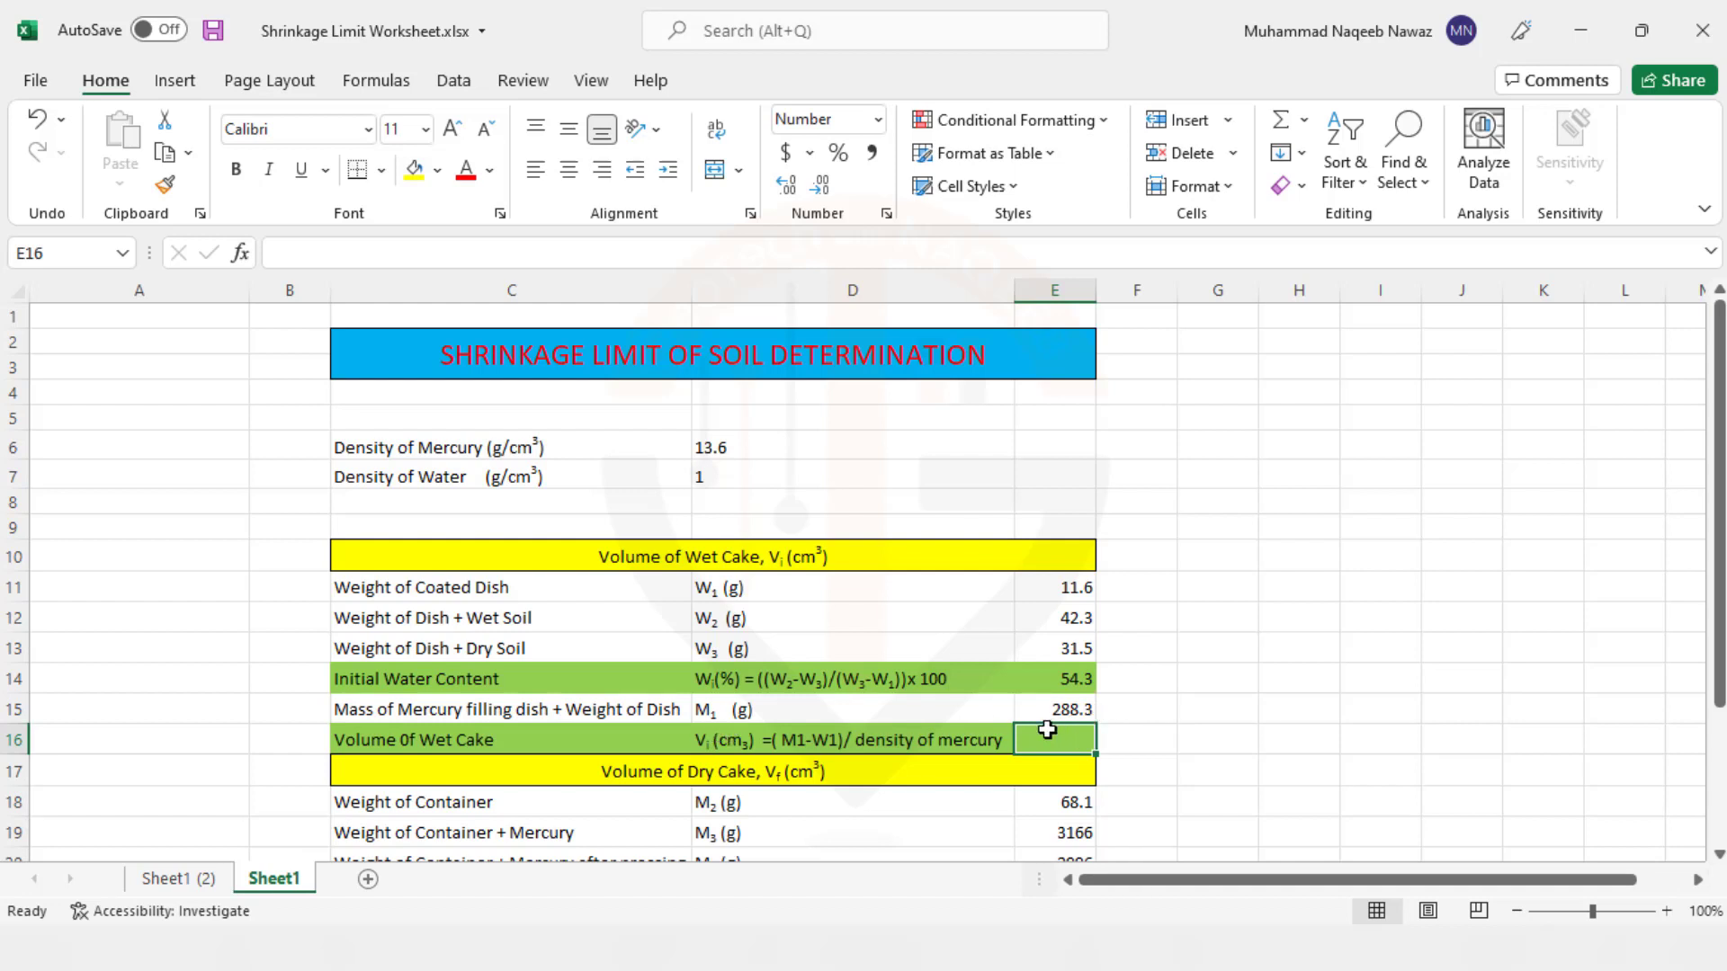
Enter the mercury mass minus dish weight, =(E15-E11), in E16
text(=)
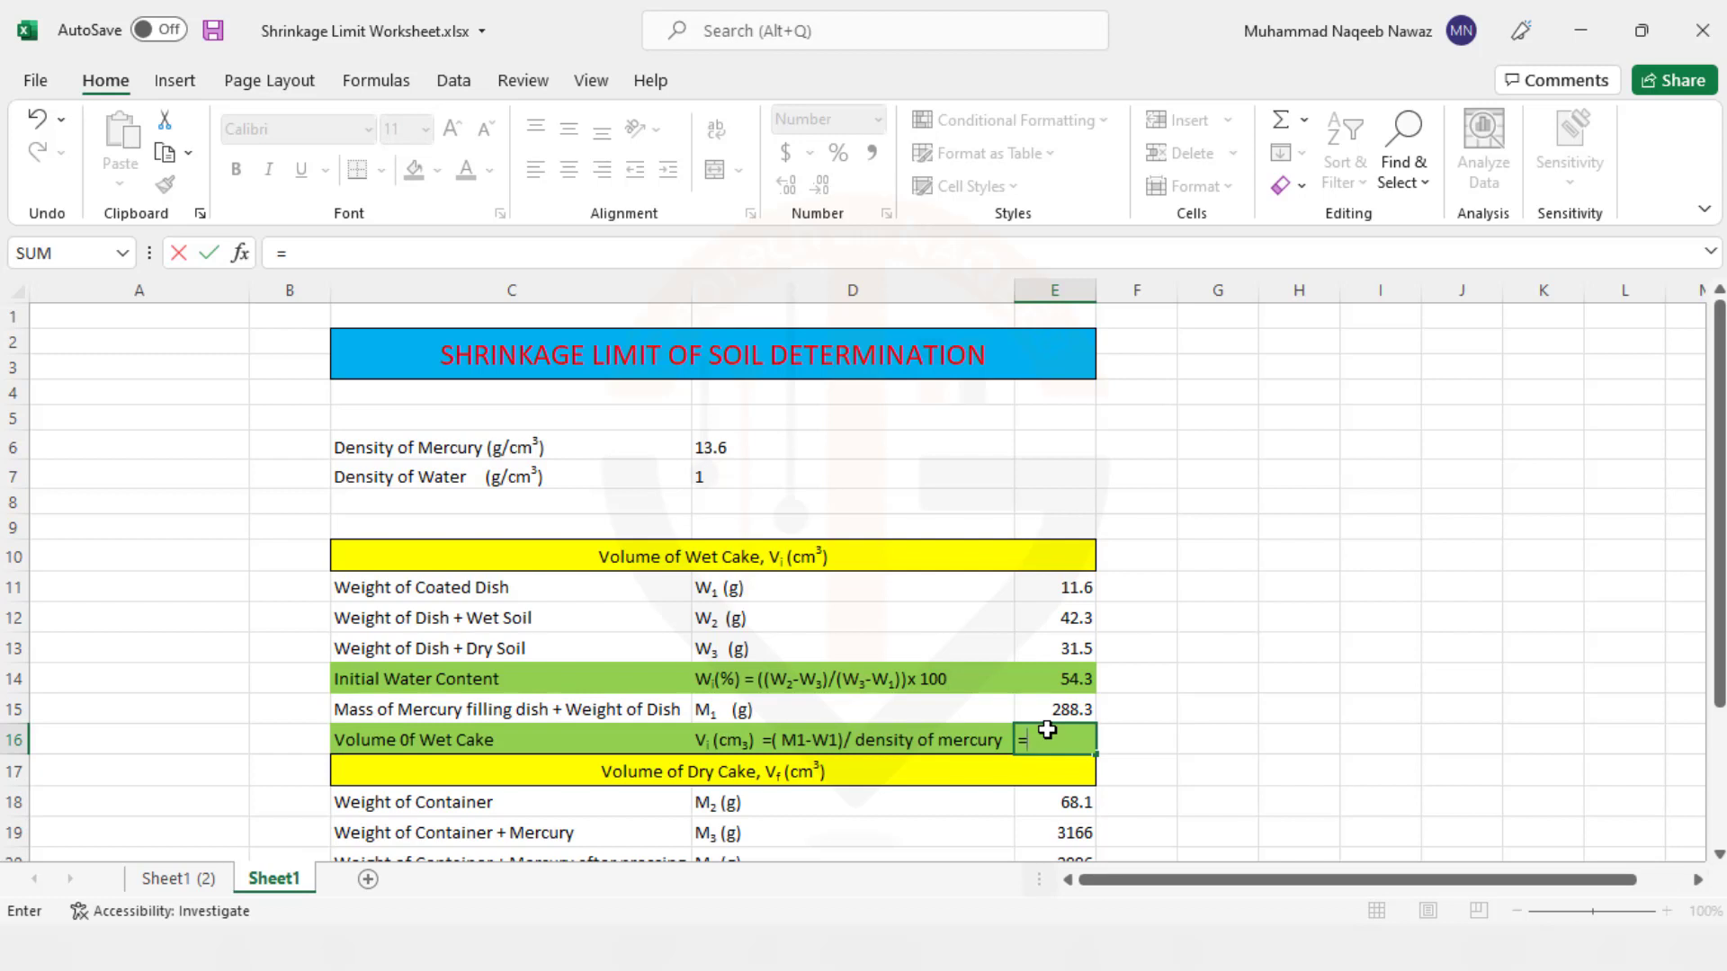
text(()
click(1066, 708)
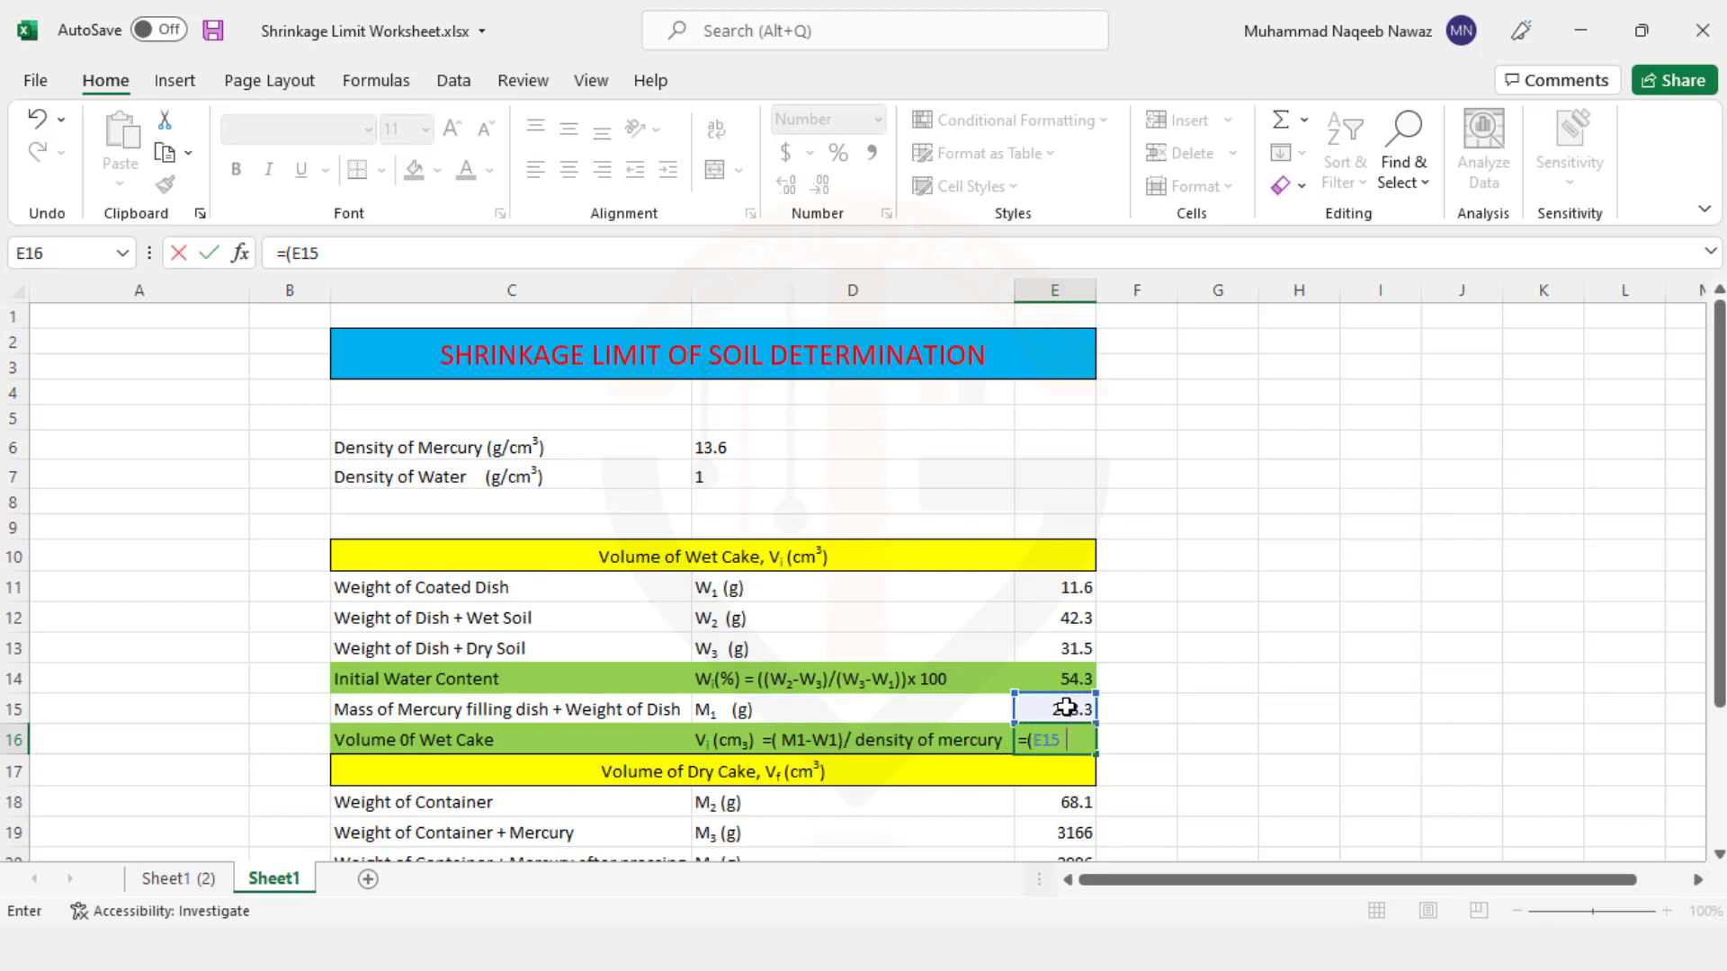
click(1073, 585)
text())
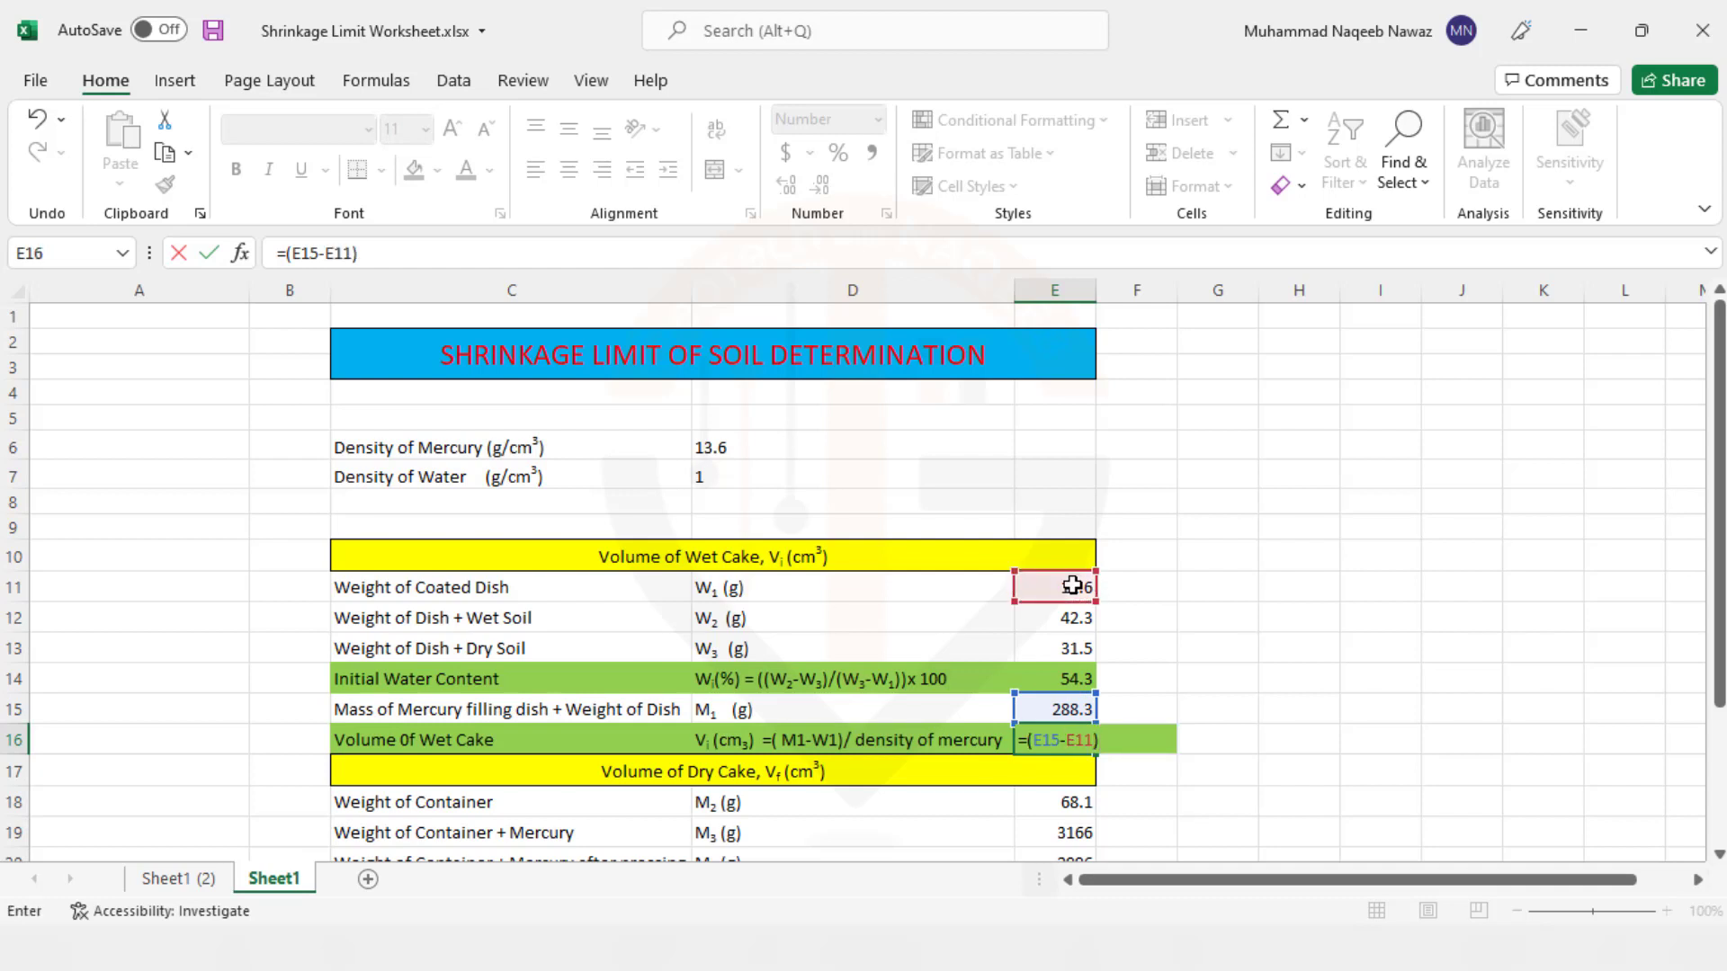
click(711, 447)
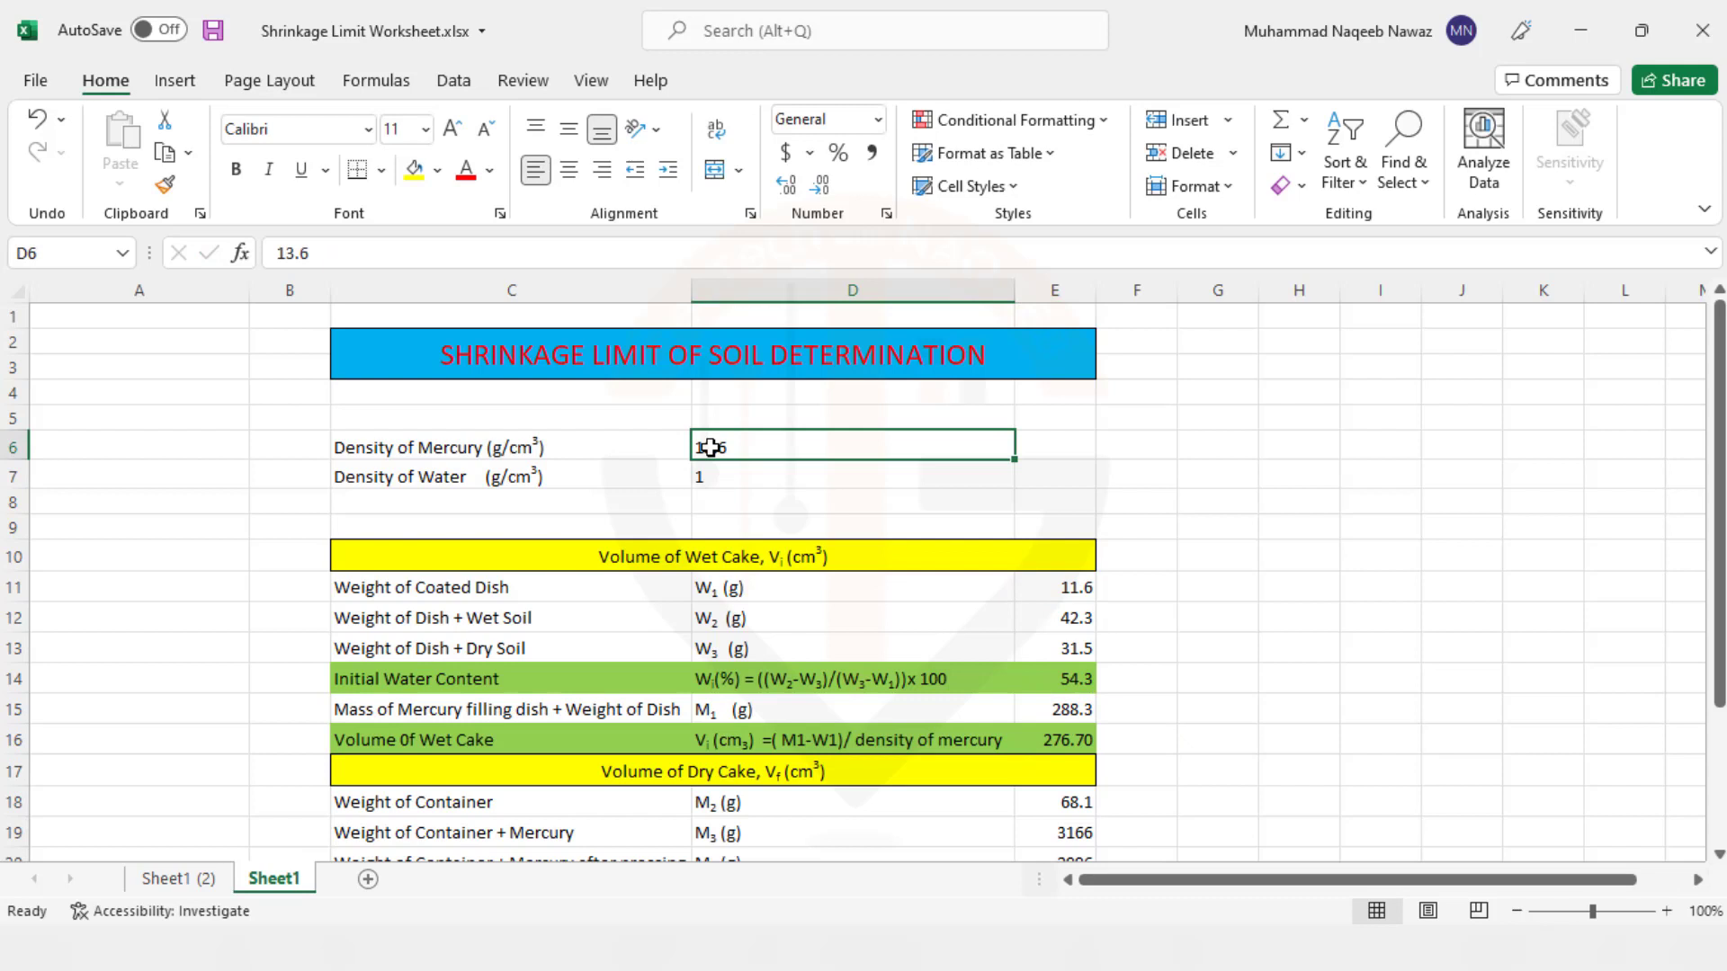
Edit E16's formula to divide by mercury density D6, giving 20.35
click(1065, 733)
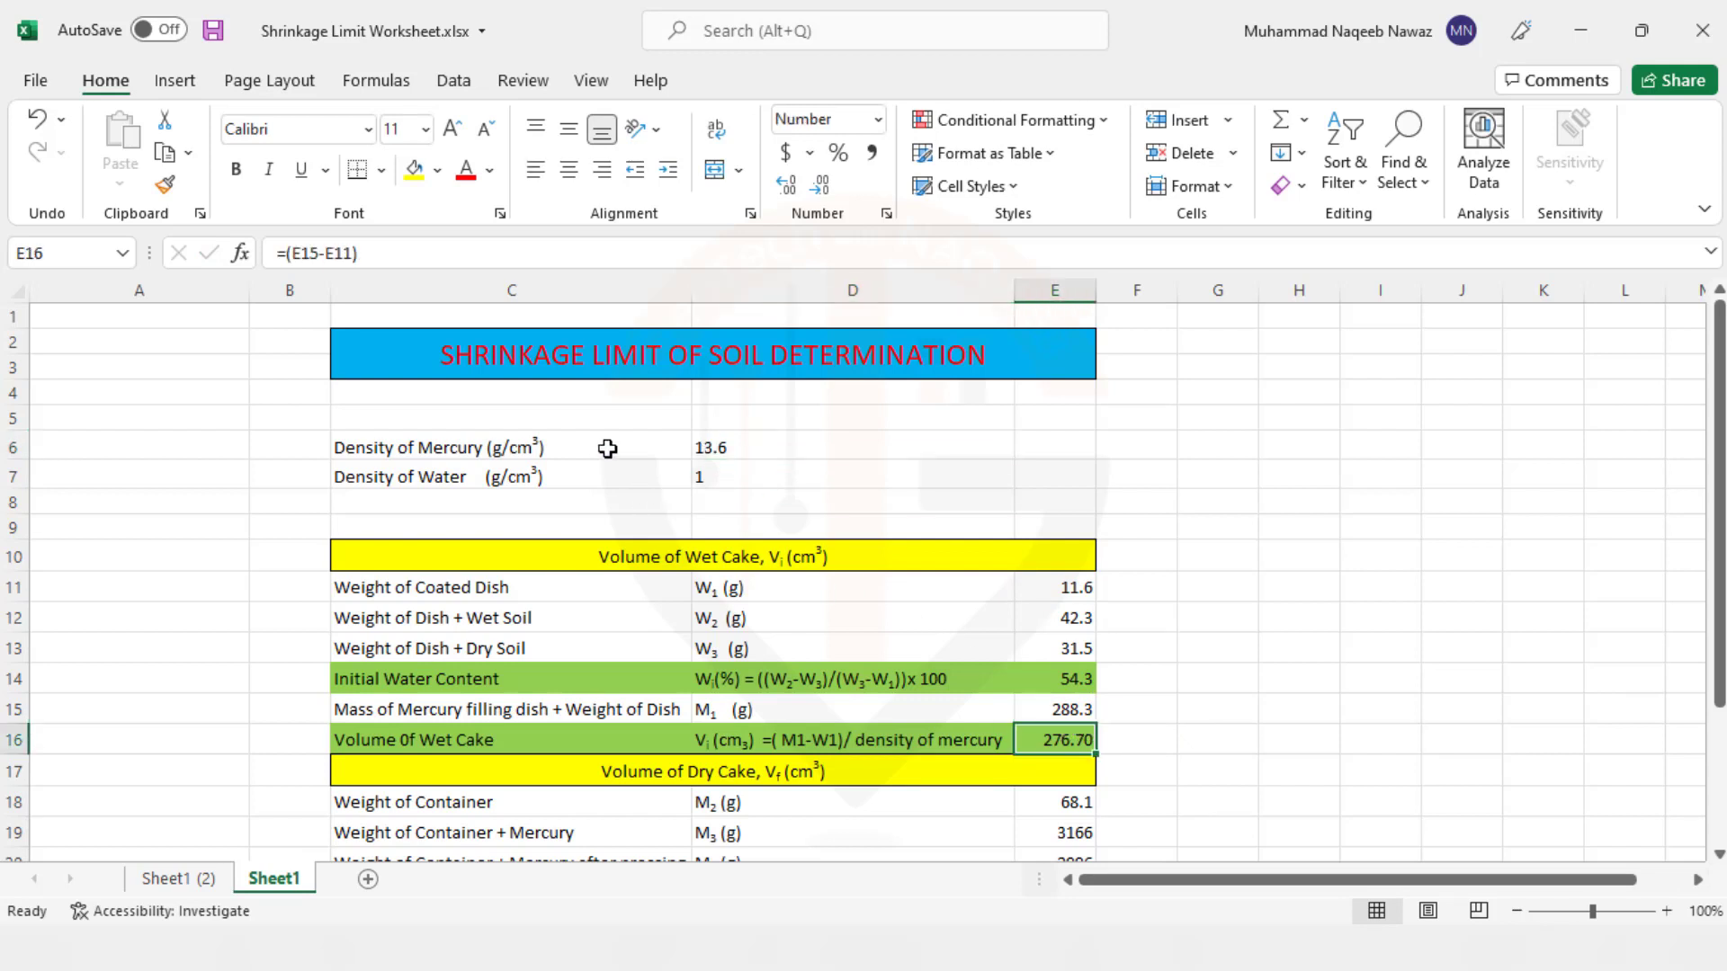
click(380, 260)
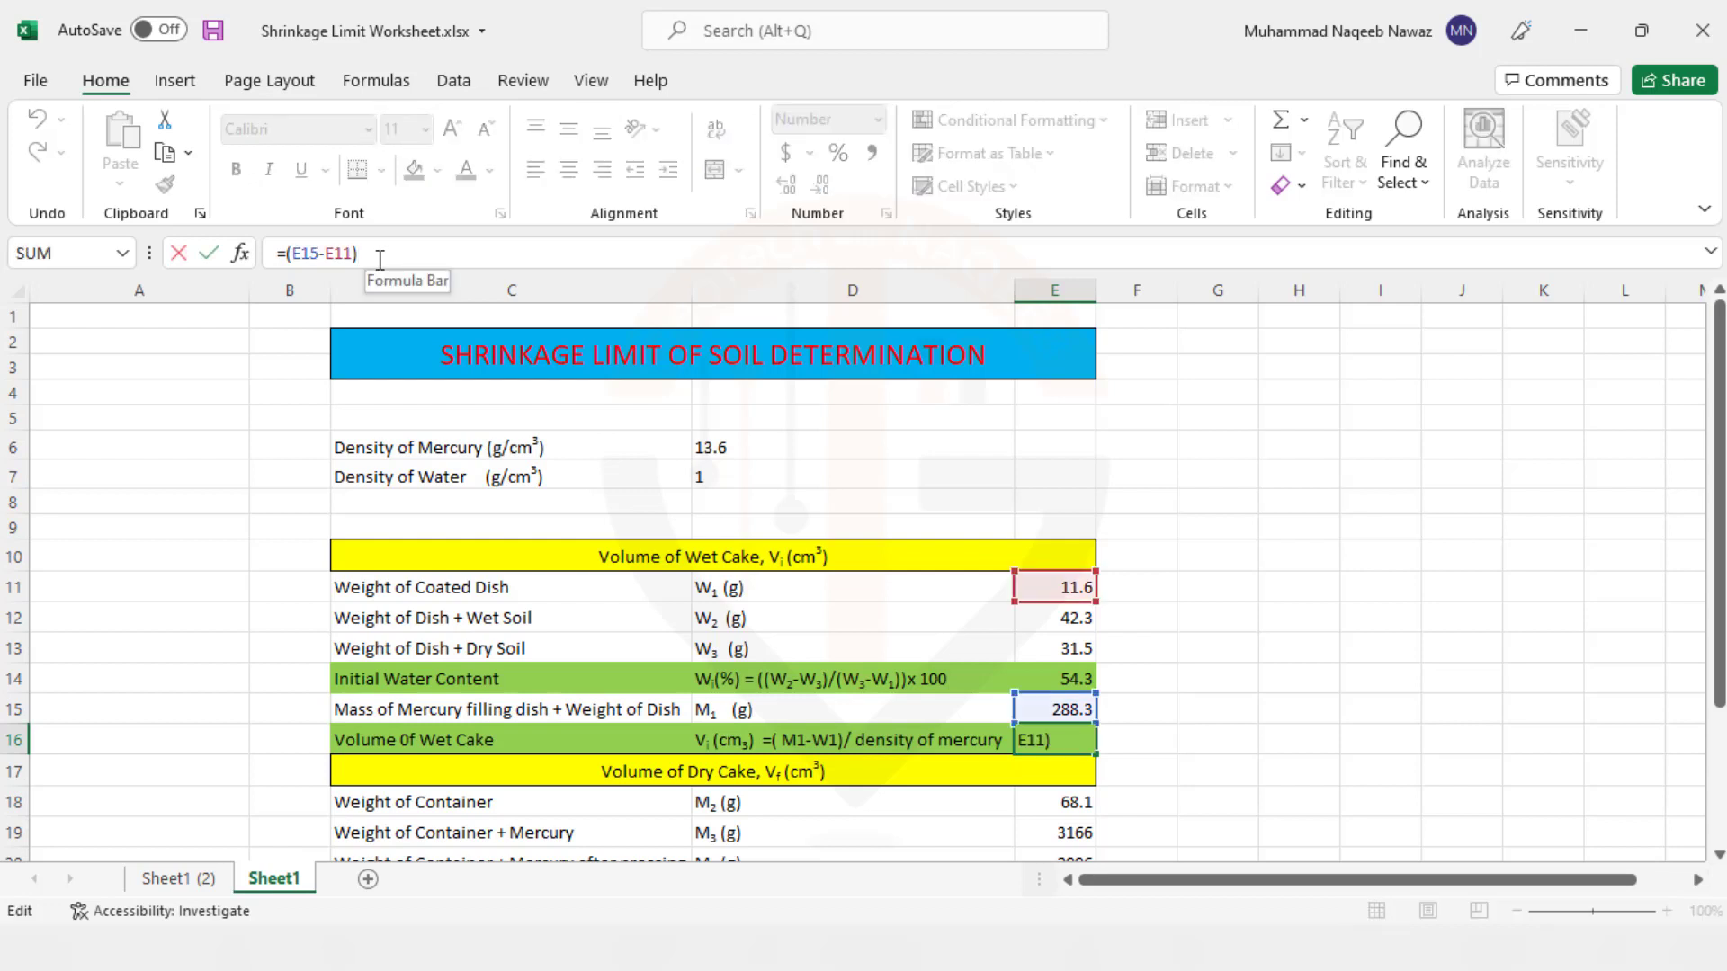
text(/)
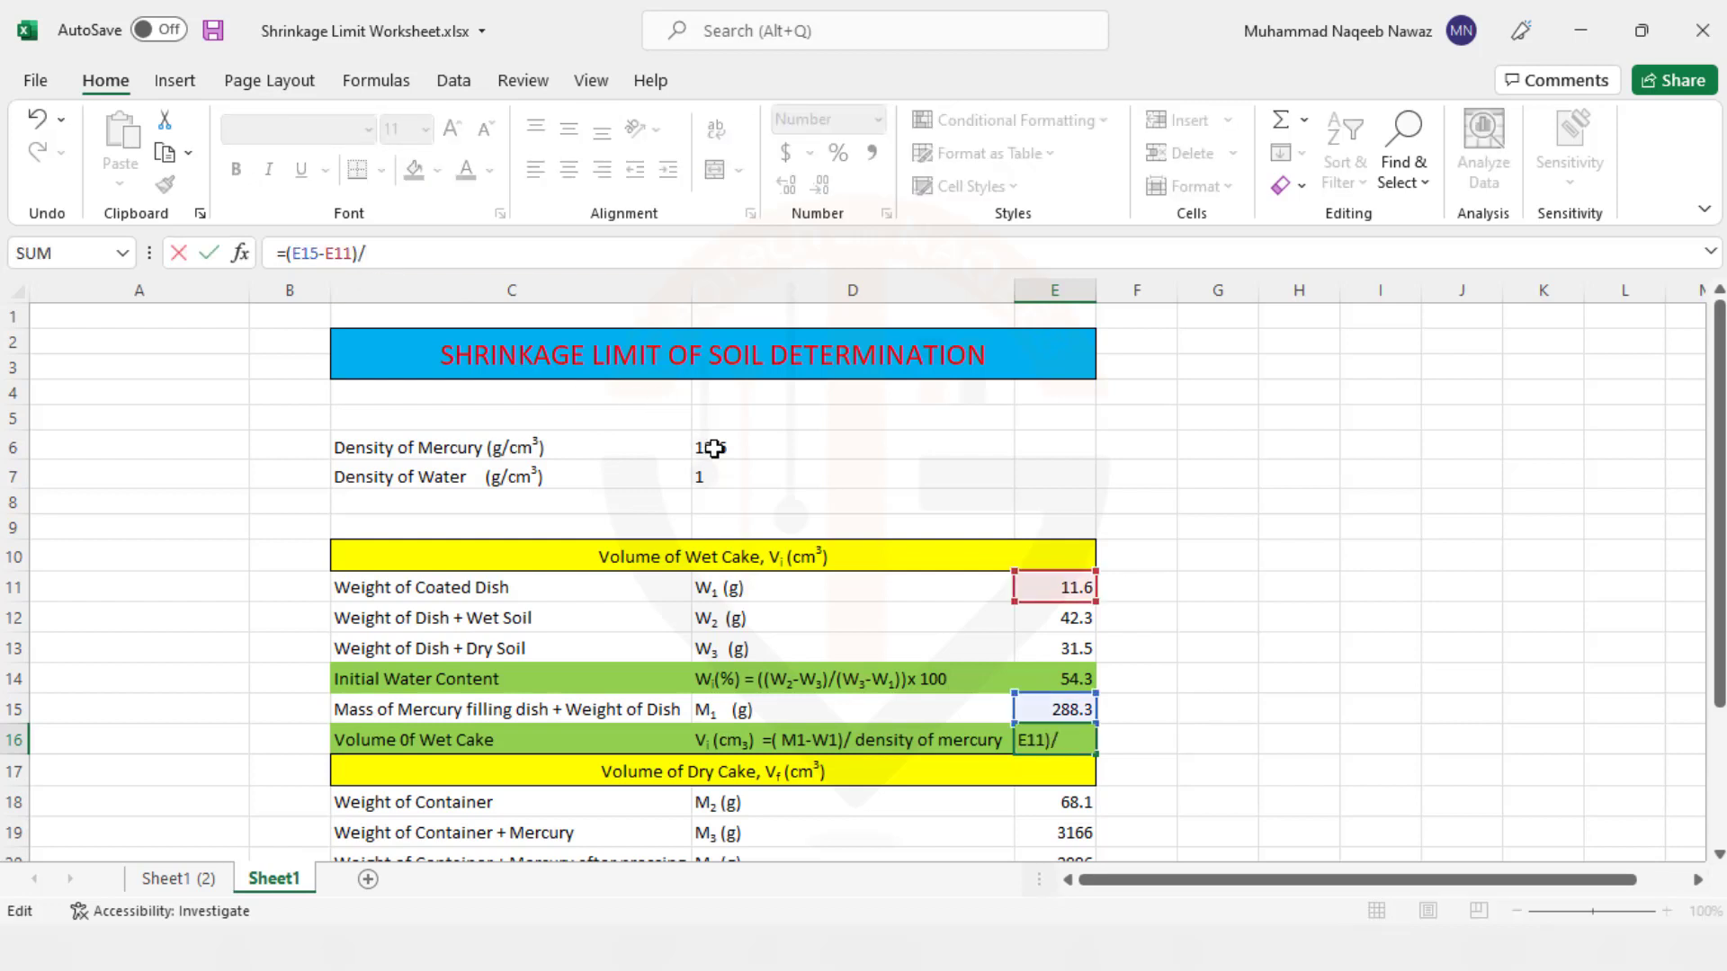
click(713, 448)
key(Return)
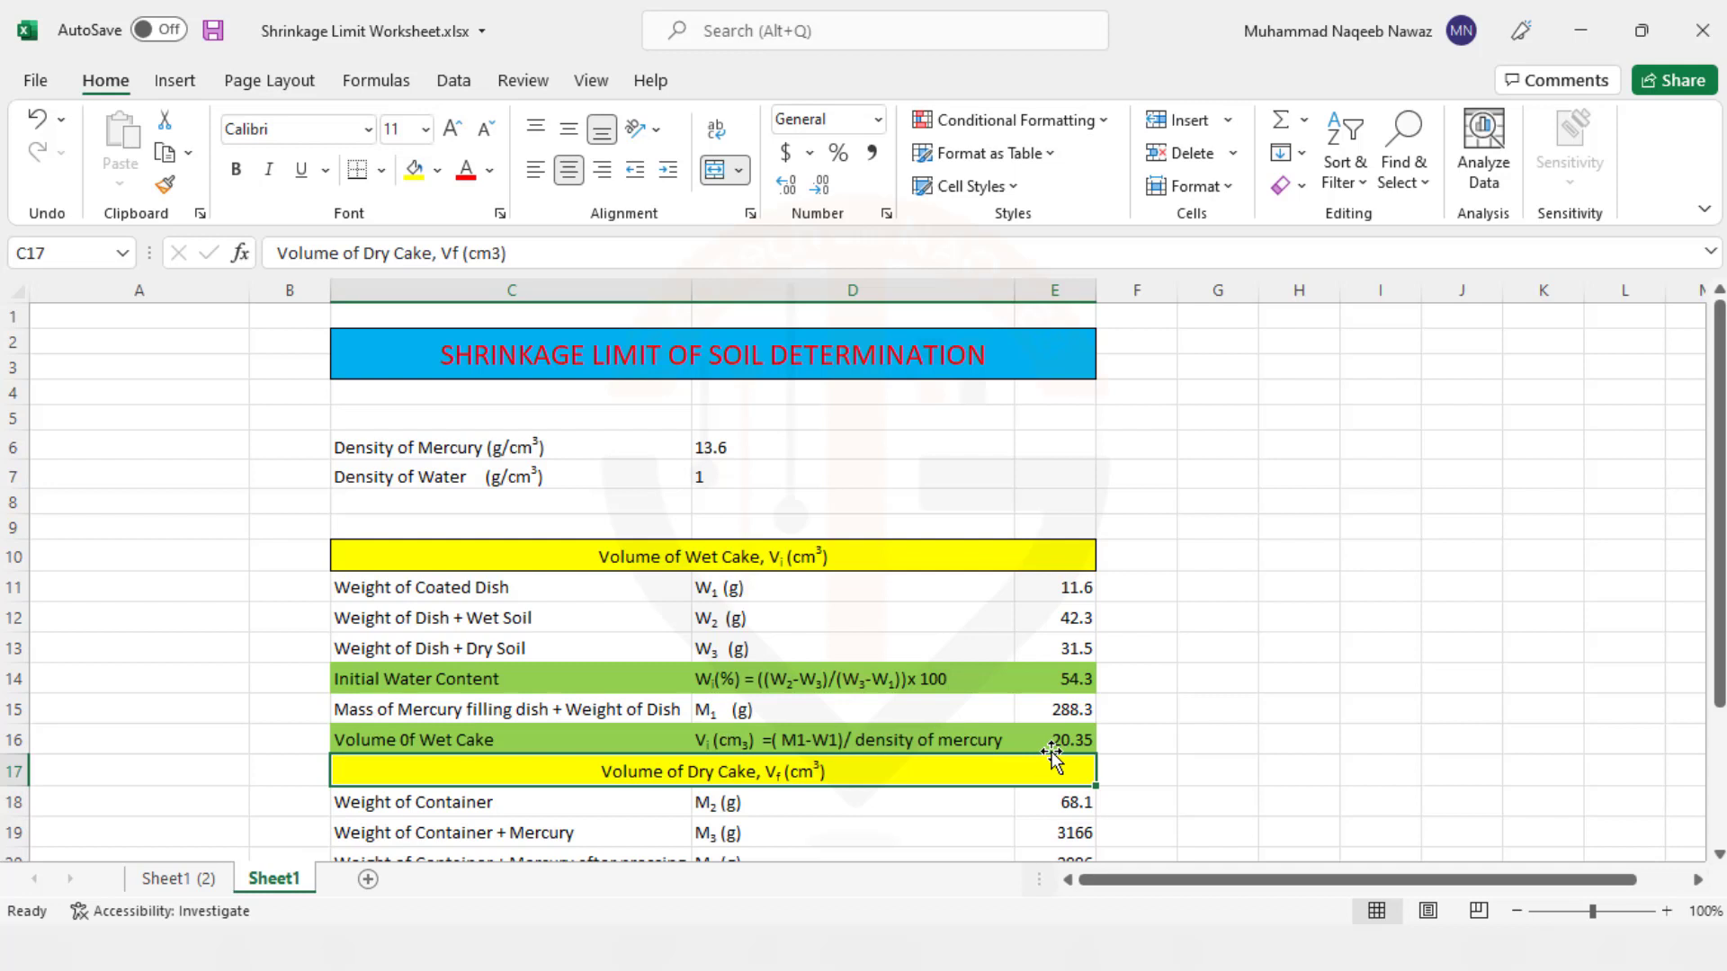
key(Down)
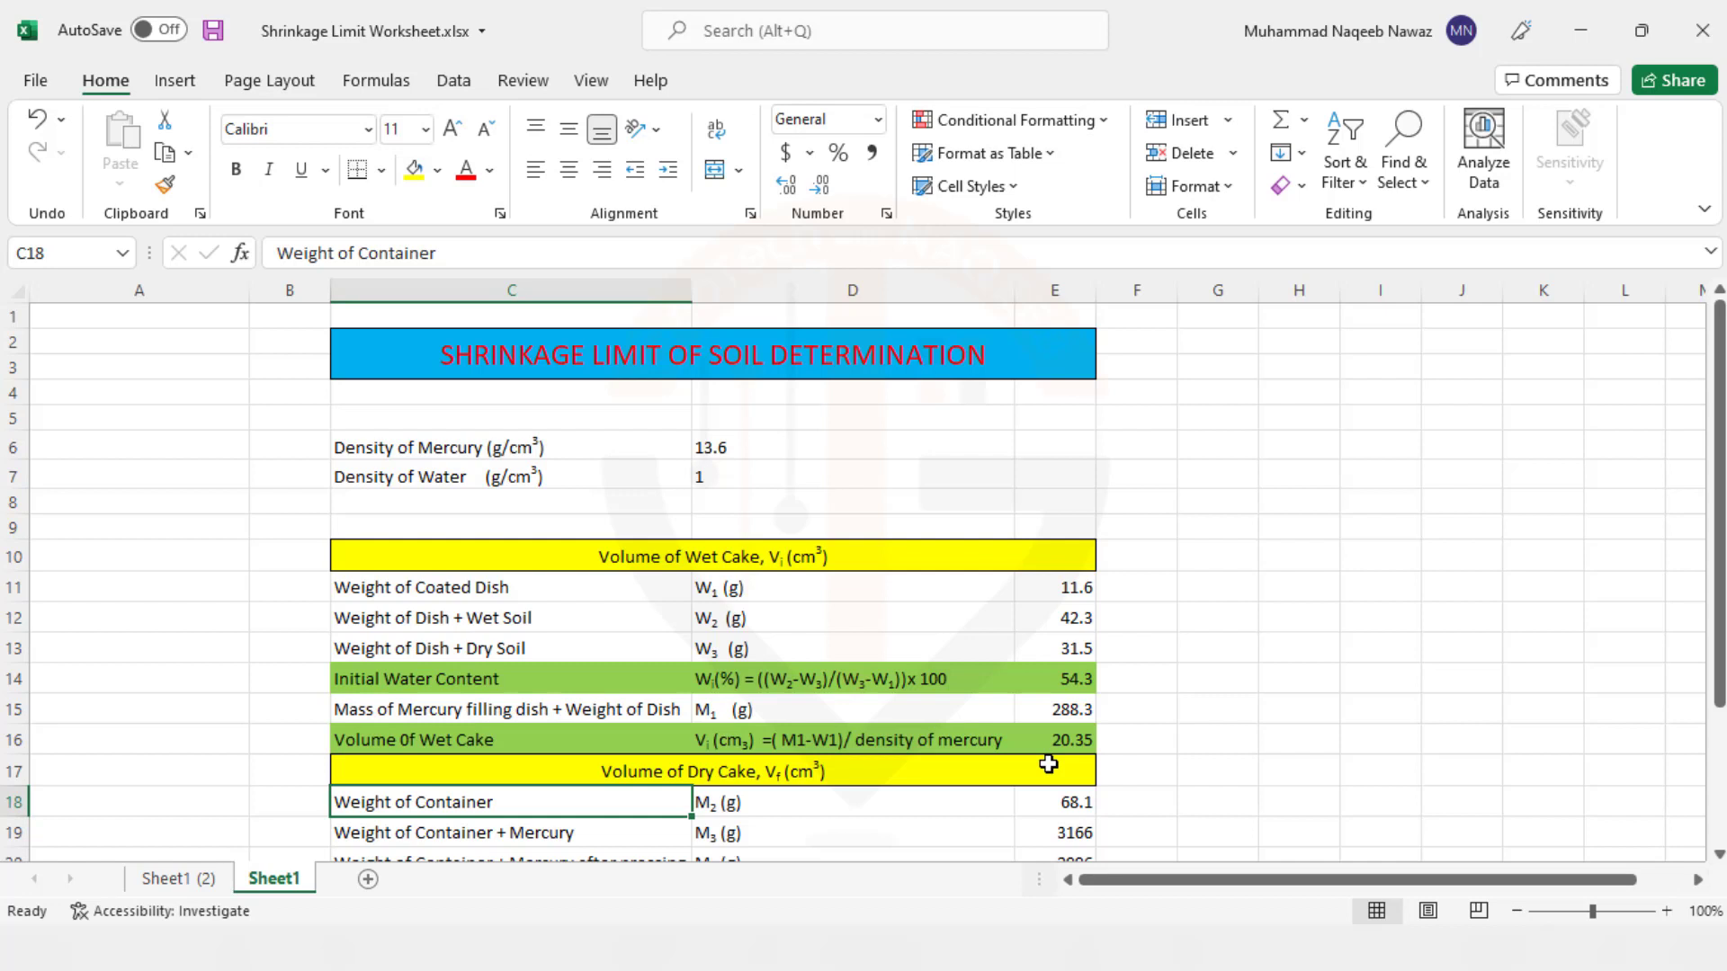
key(Down)
key(Down)
key(Down)
key(Down)
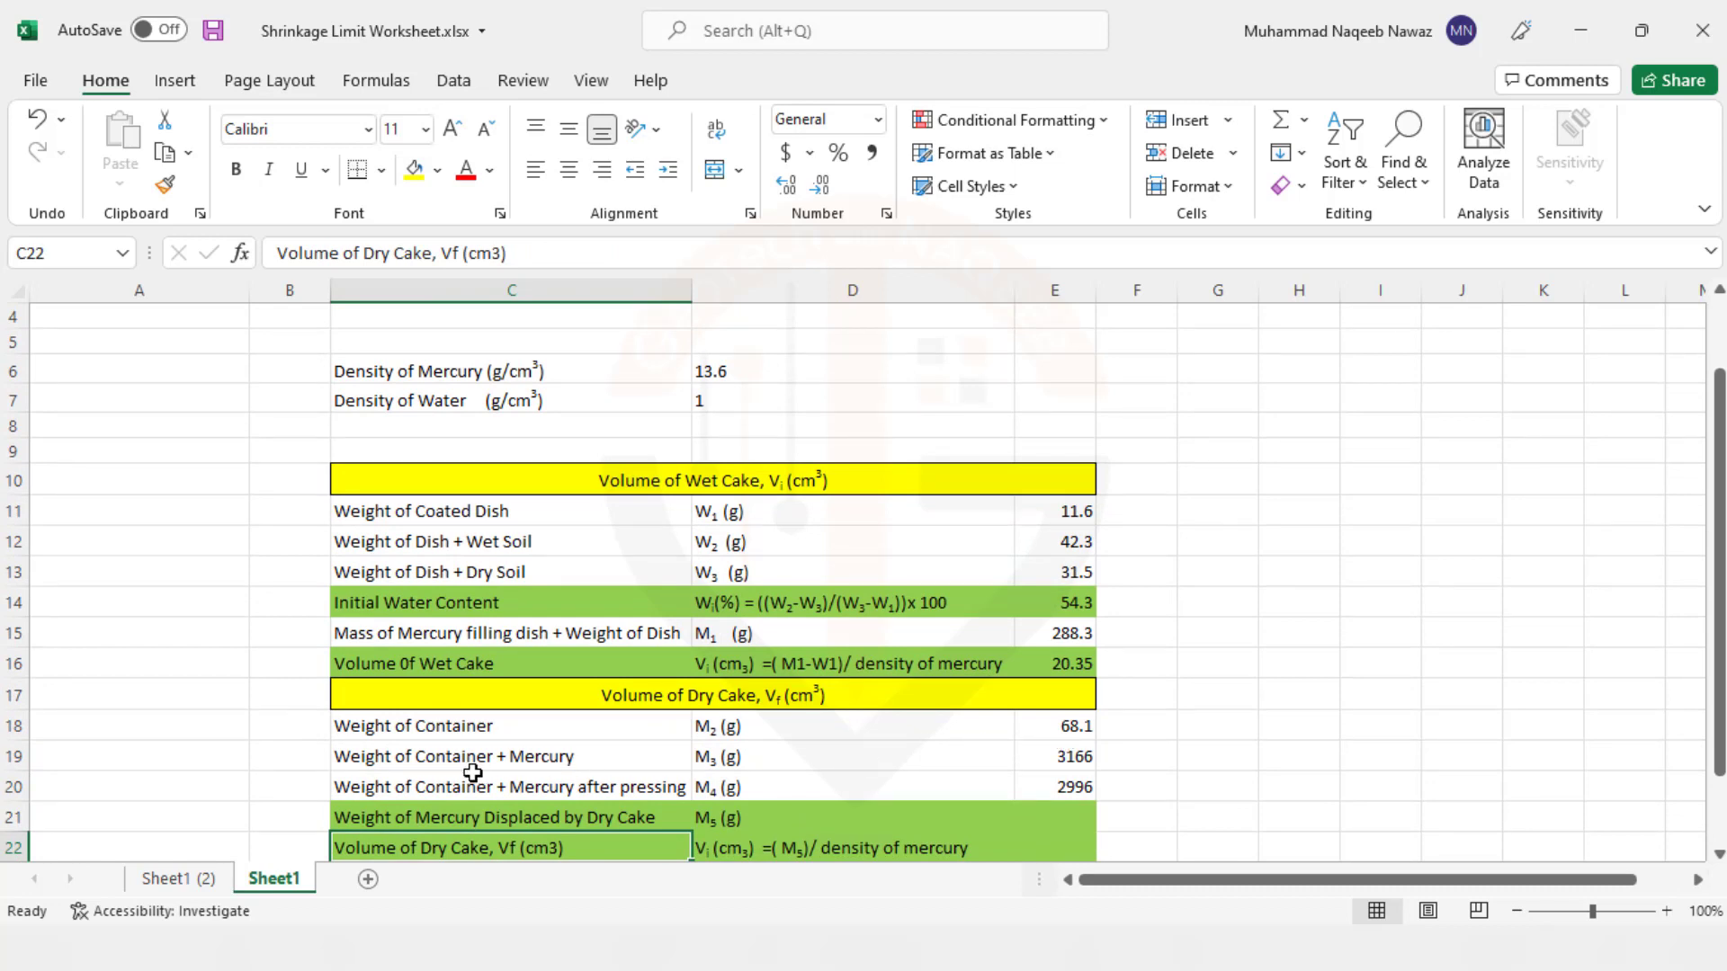
click(537, 768)
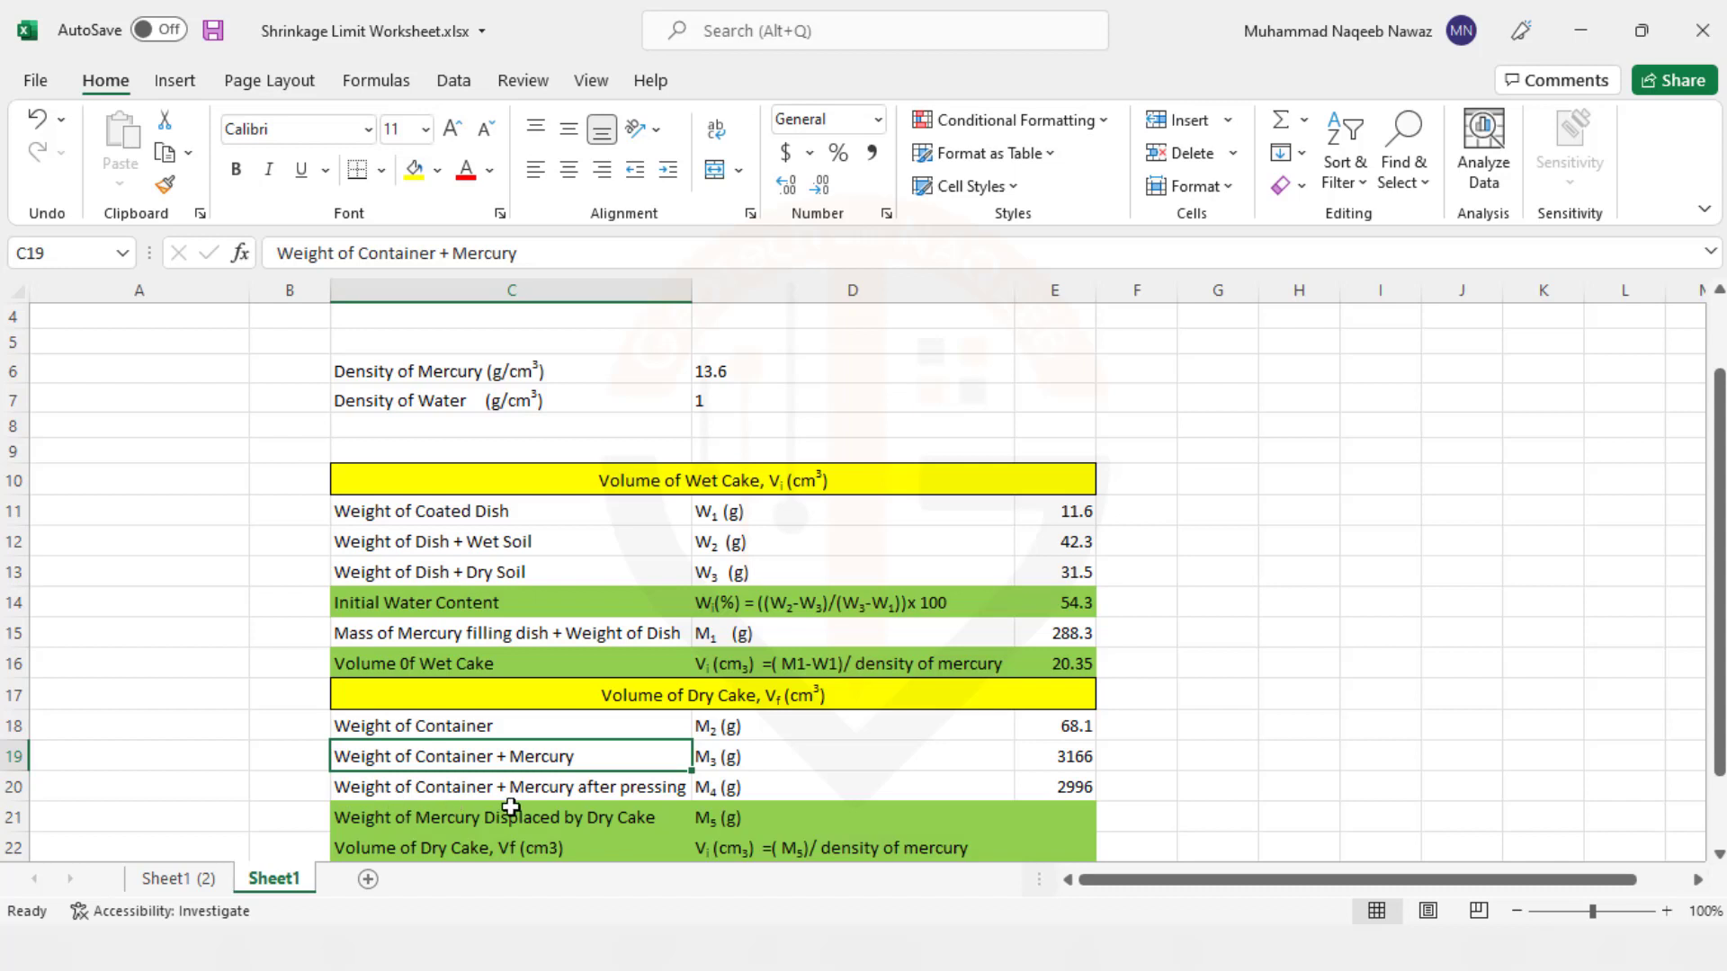
click(619, 804)
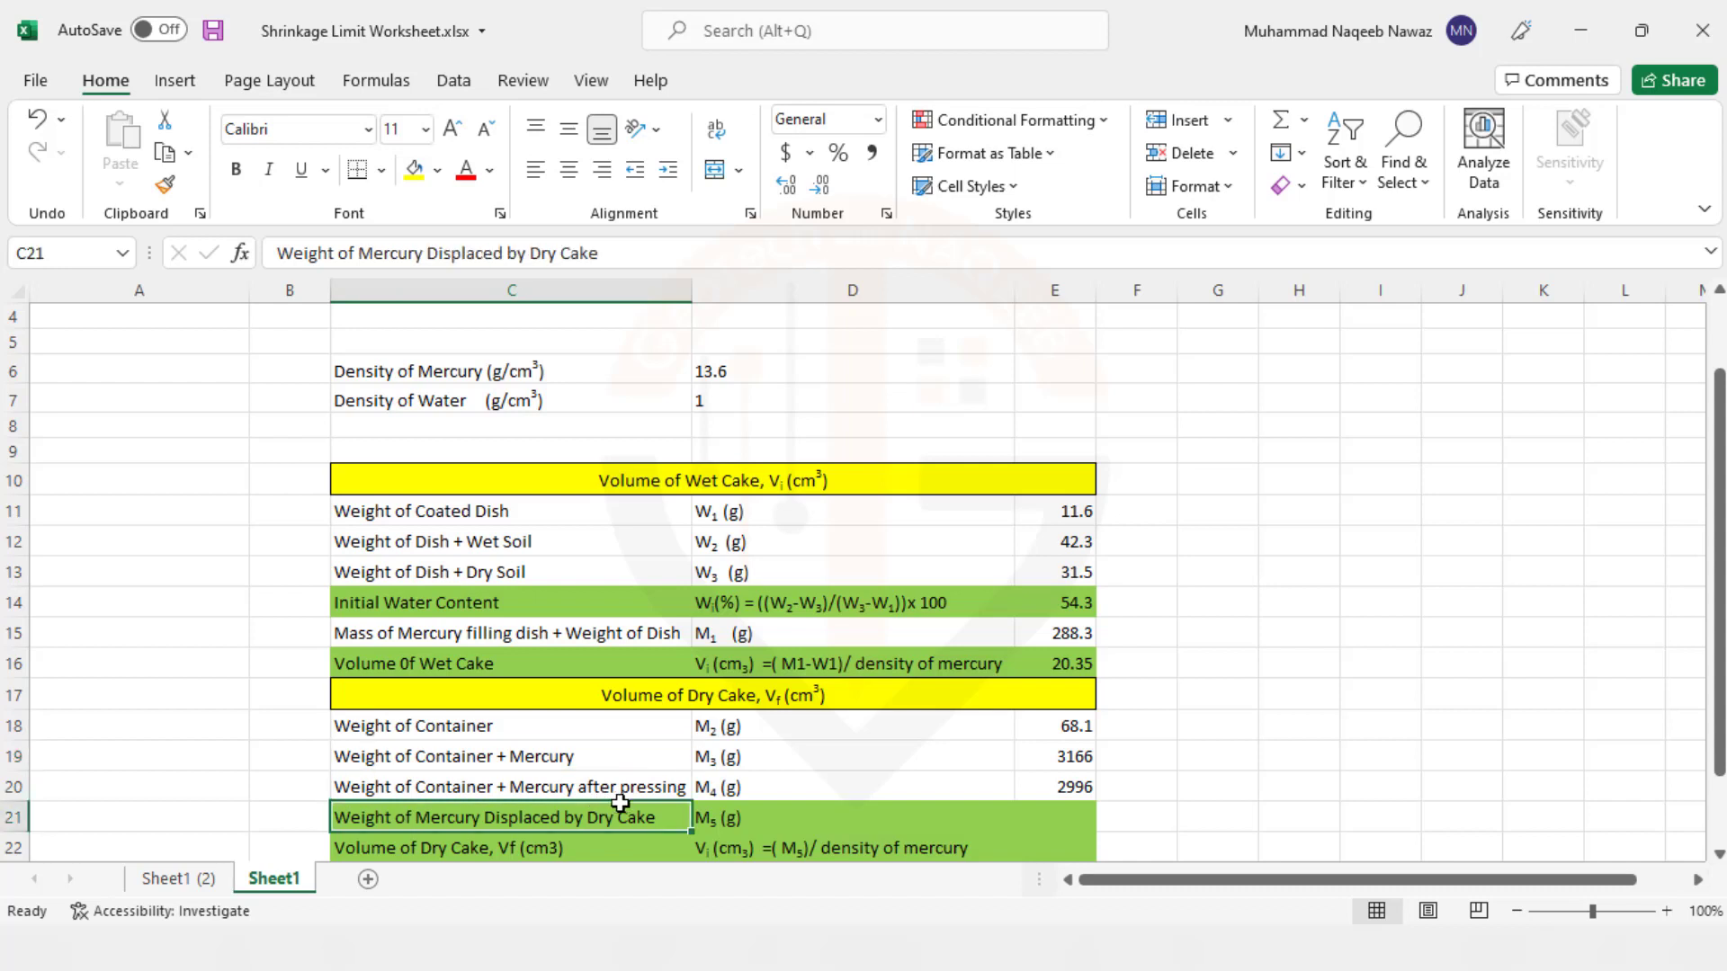
click(624, 788)
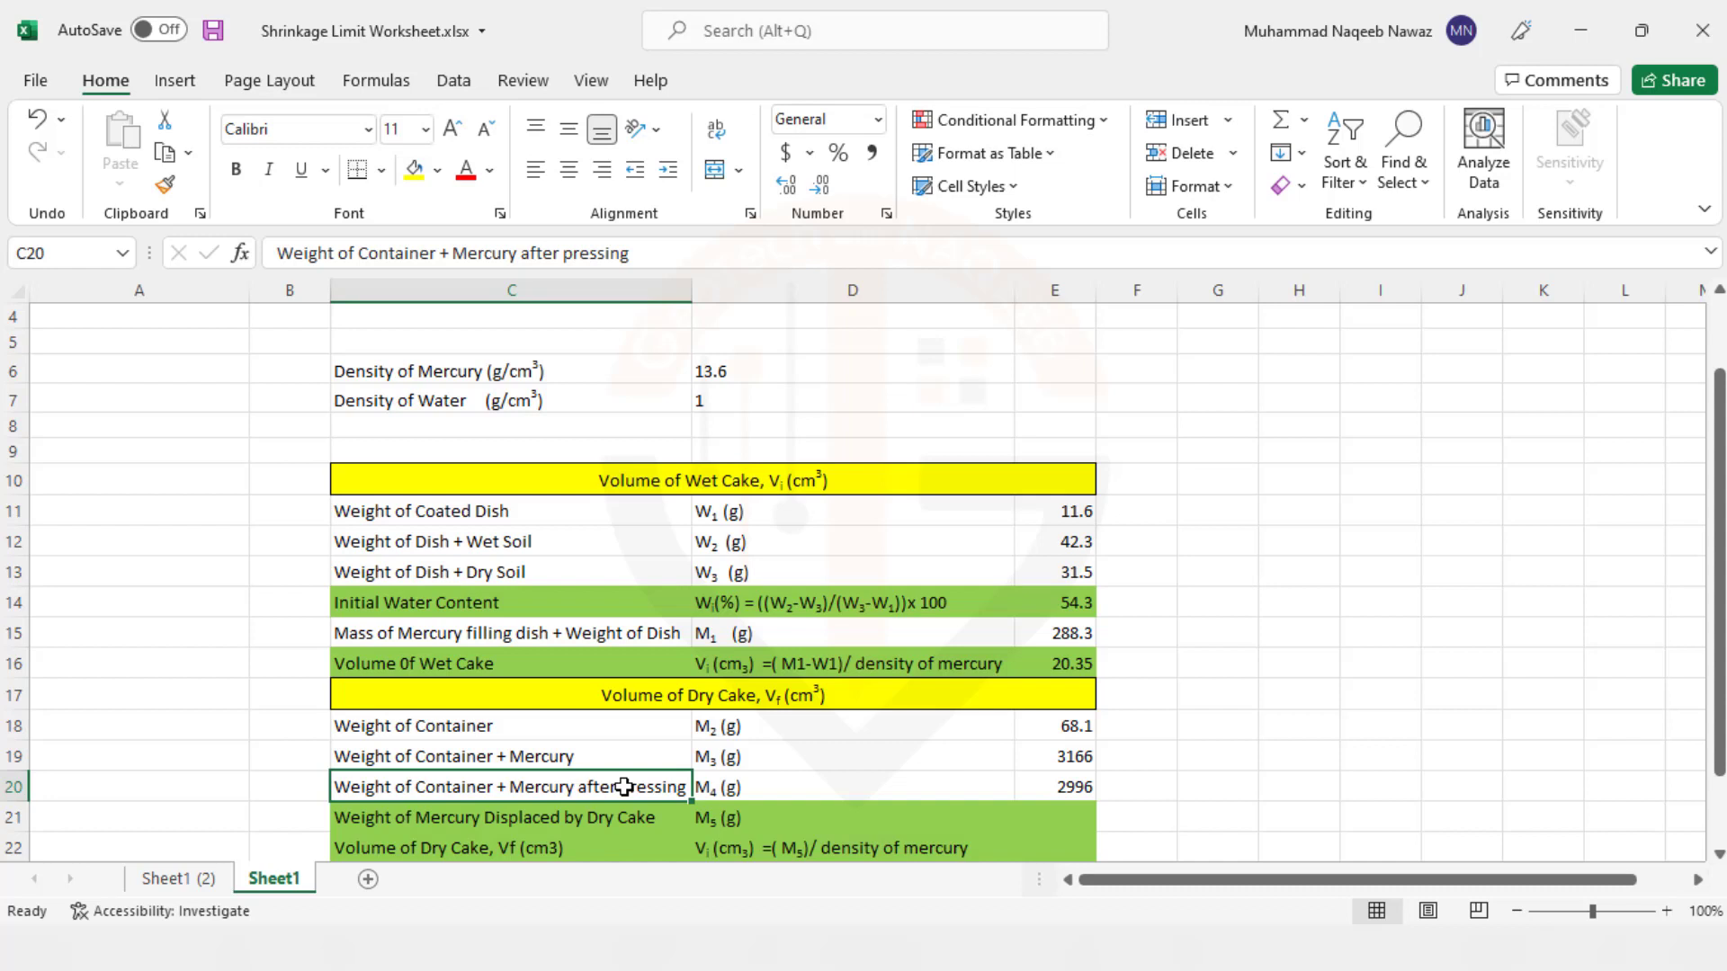
key(Right)
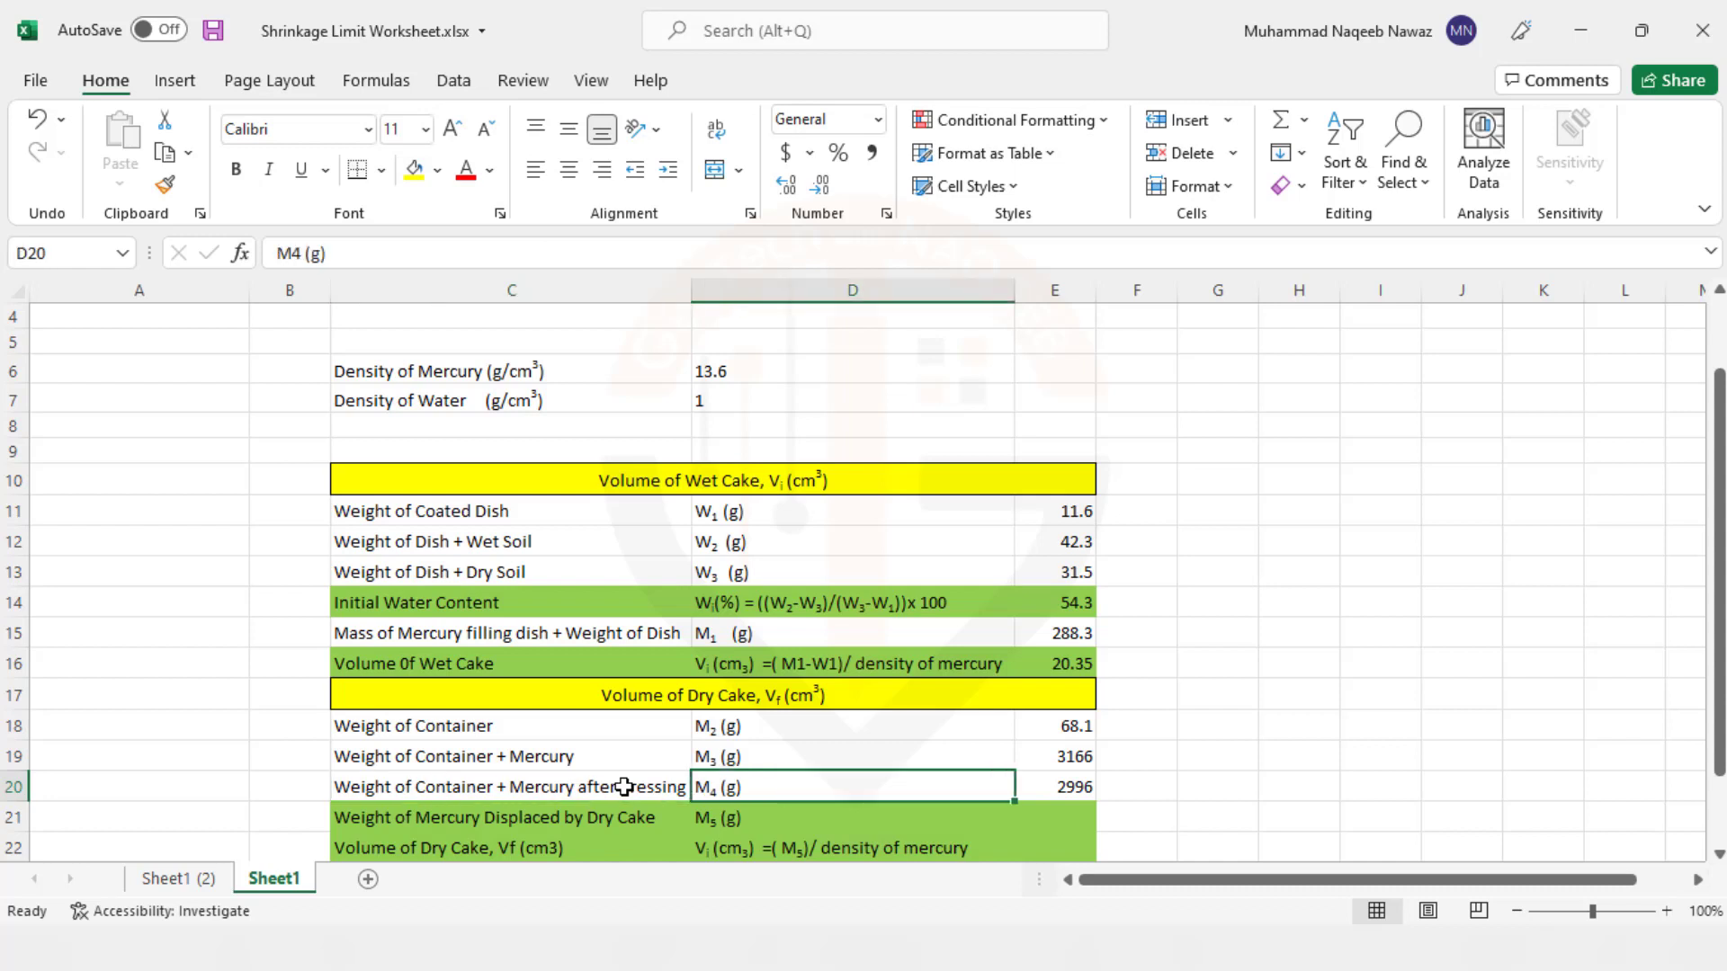
key(Right)
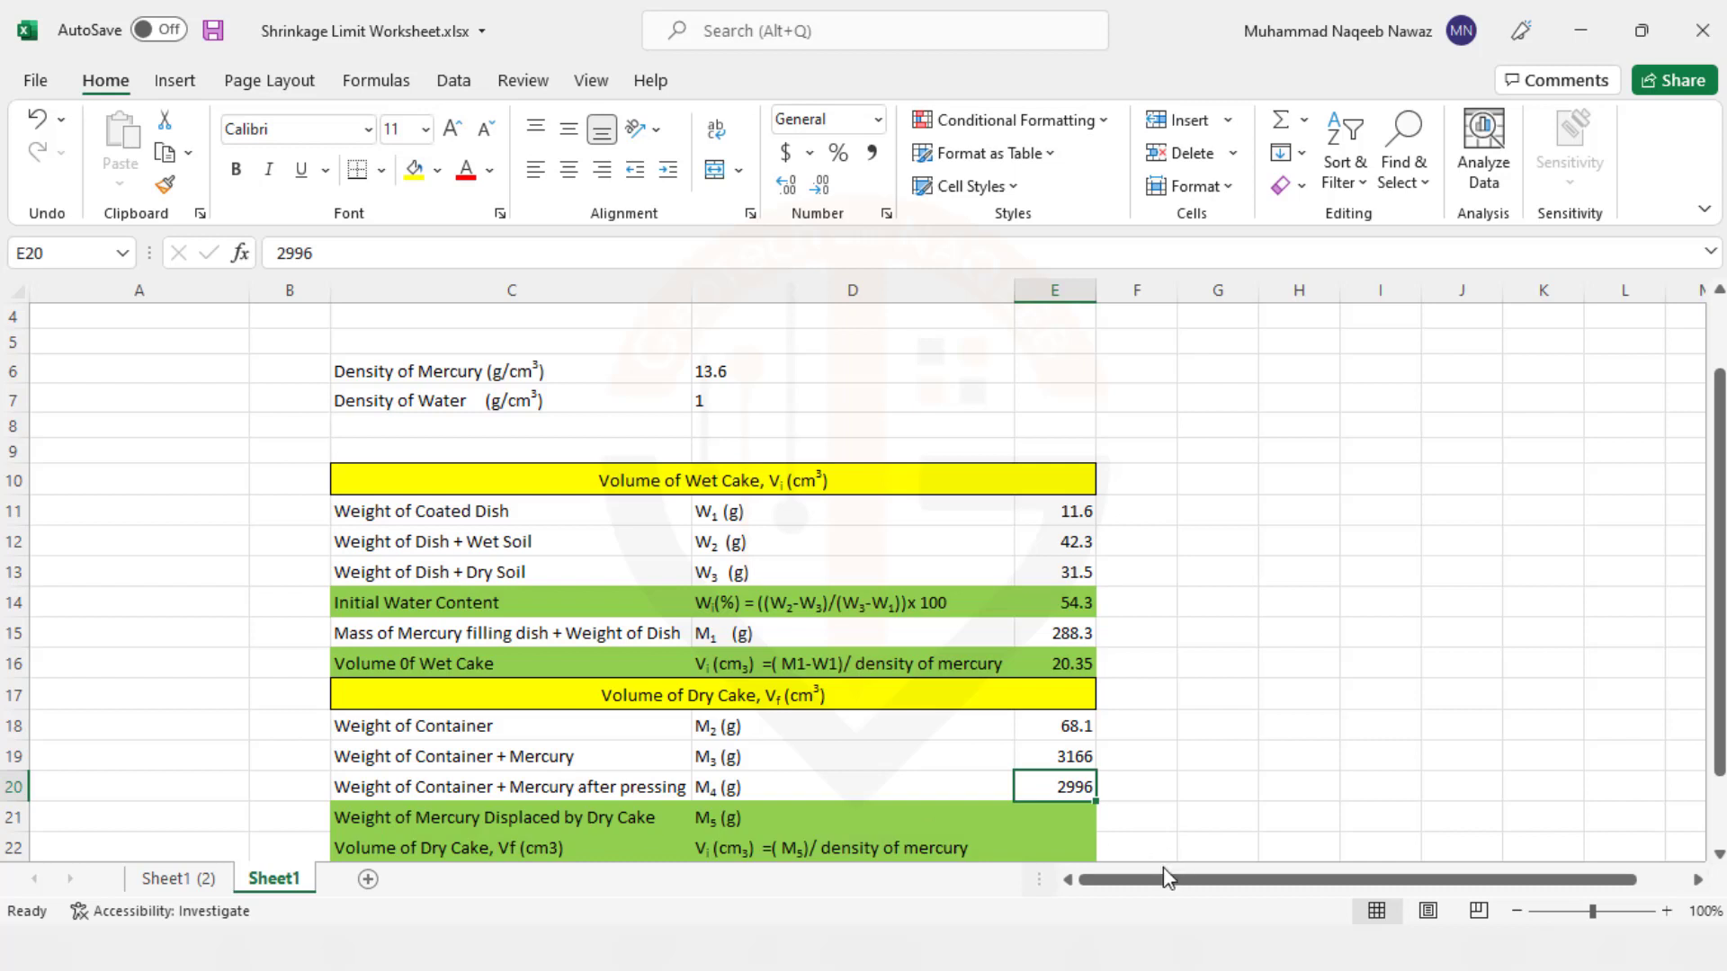
Enter =E19-E20 in E21 so the displaced mercury weight reads 170
click(1034, 821)
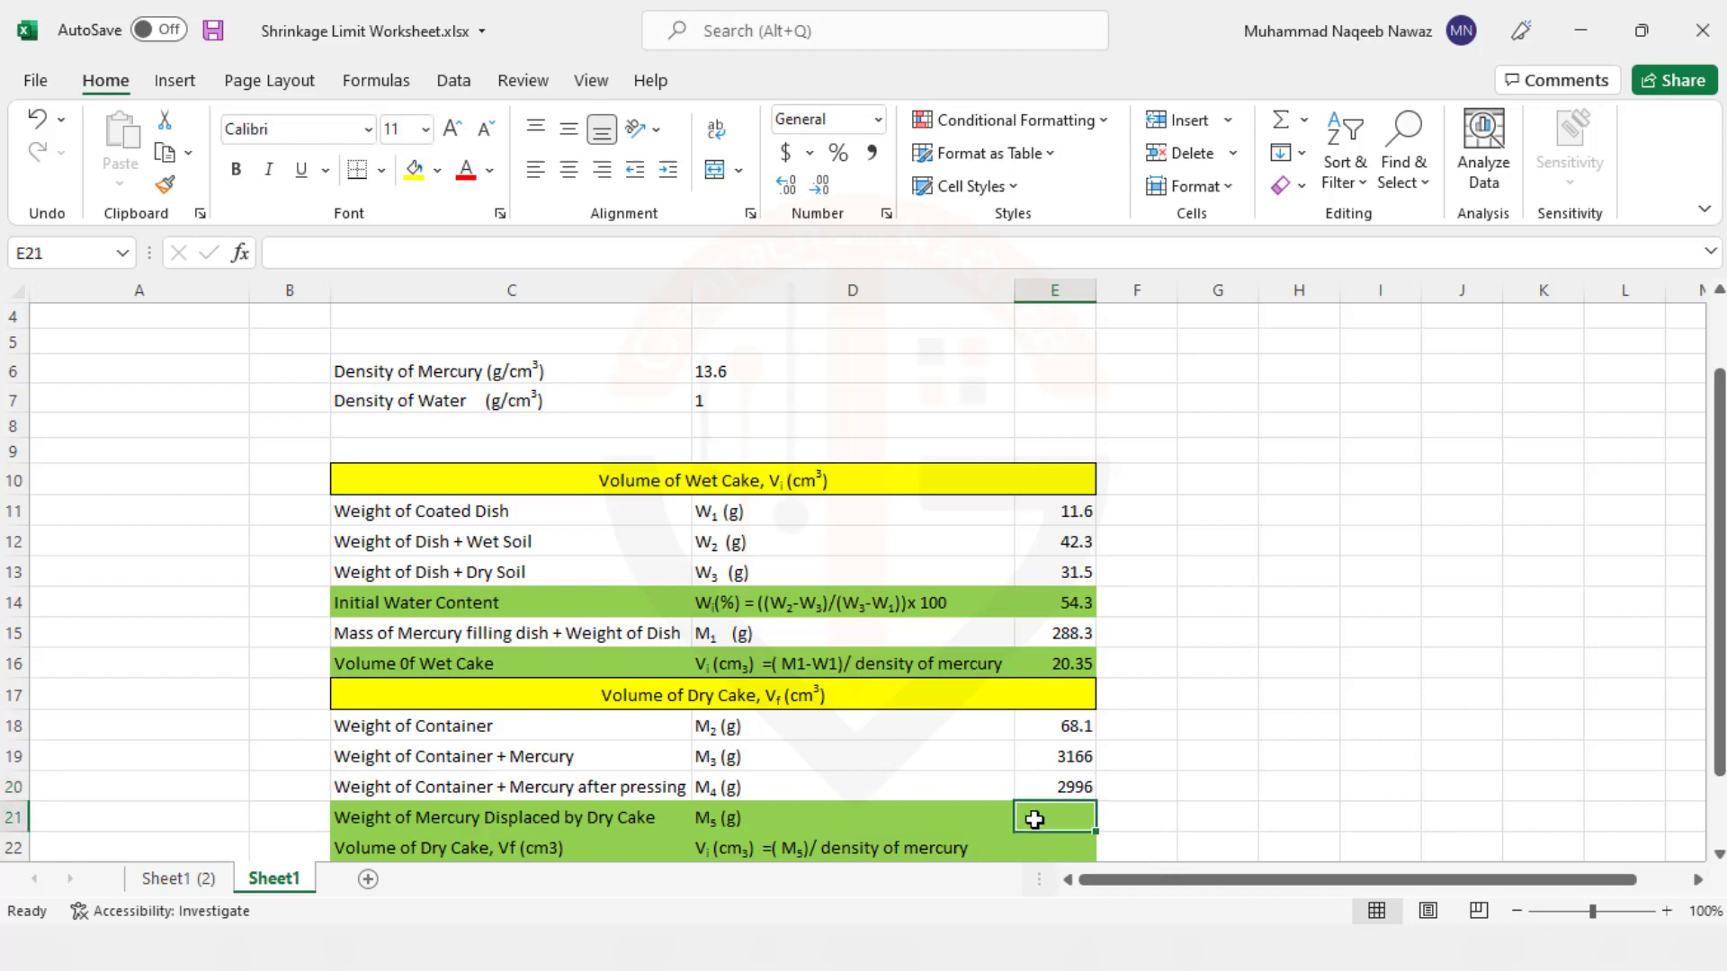
text(=)
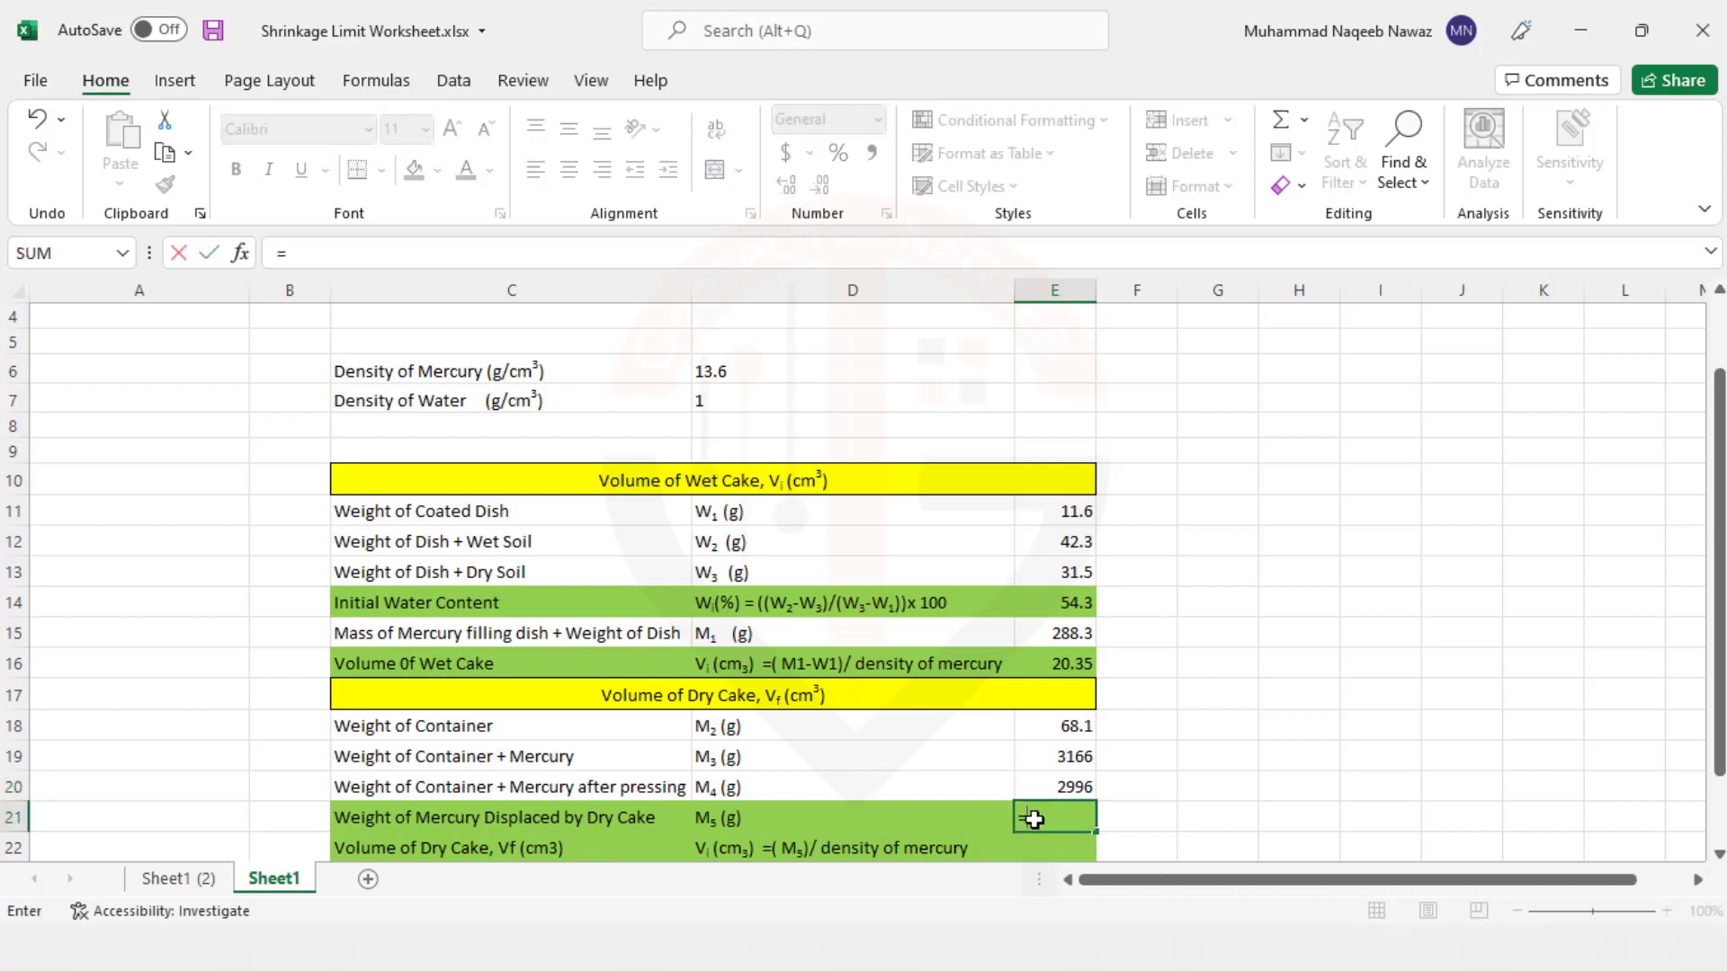
click(1063, 760)
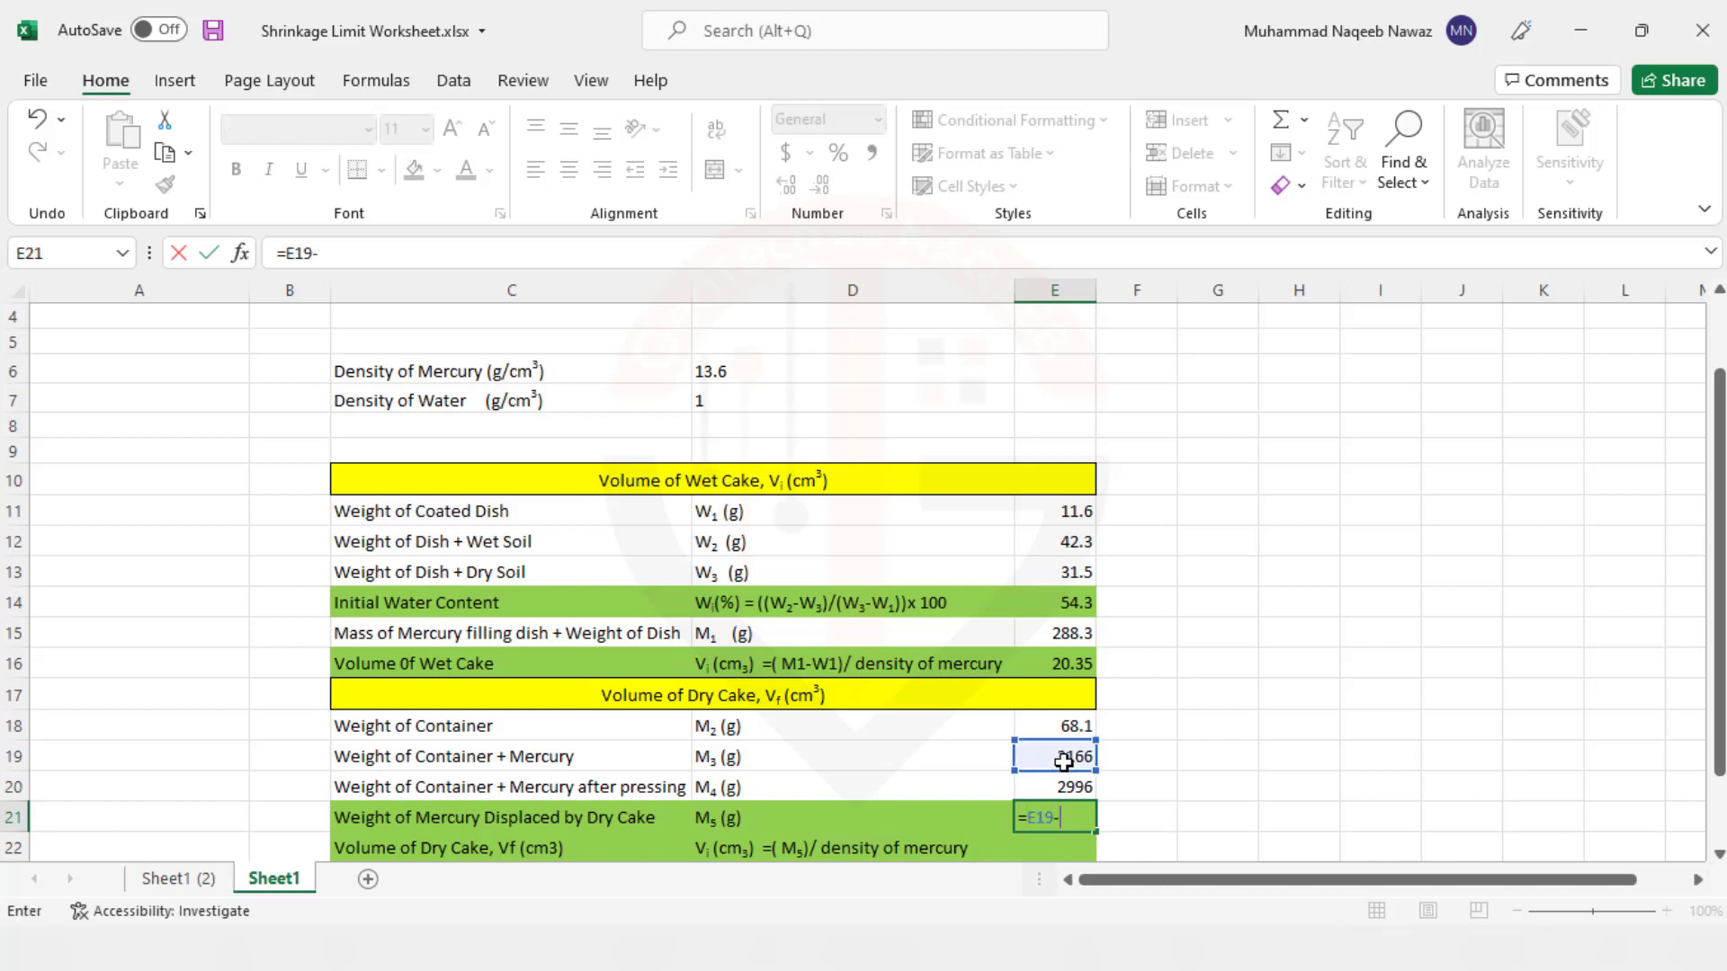
text(-)
click(1061, 788)
key(Return)
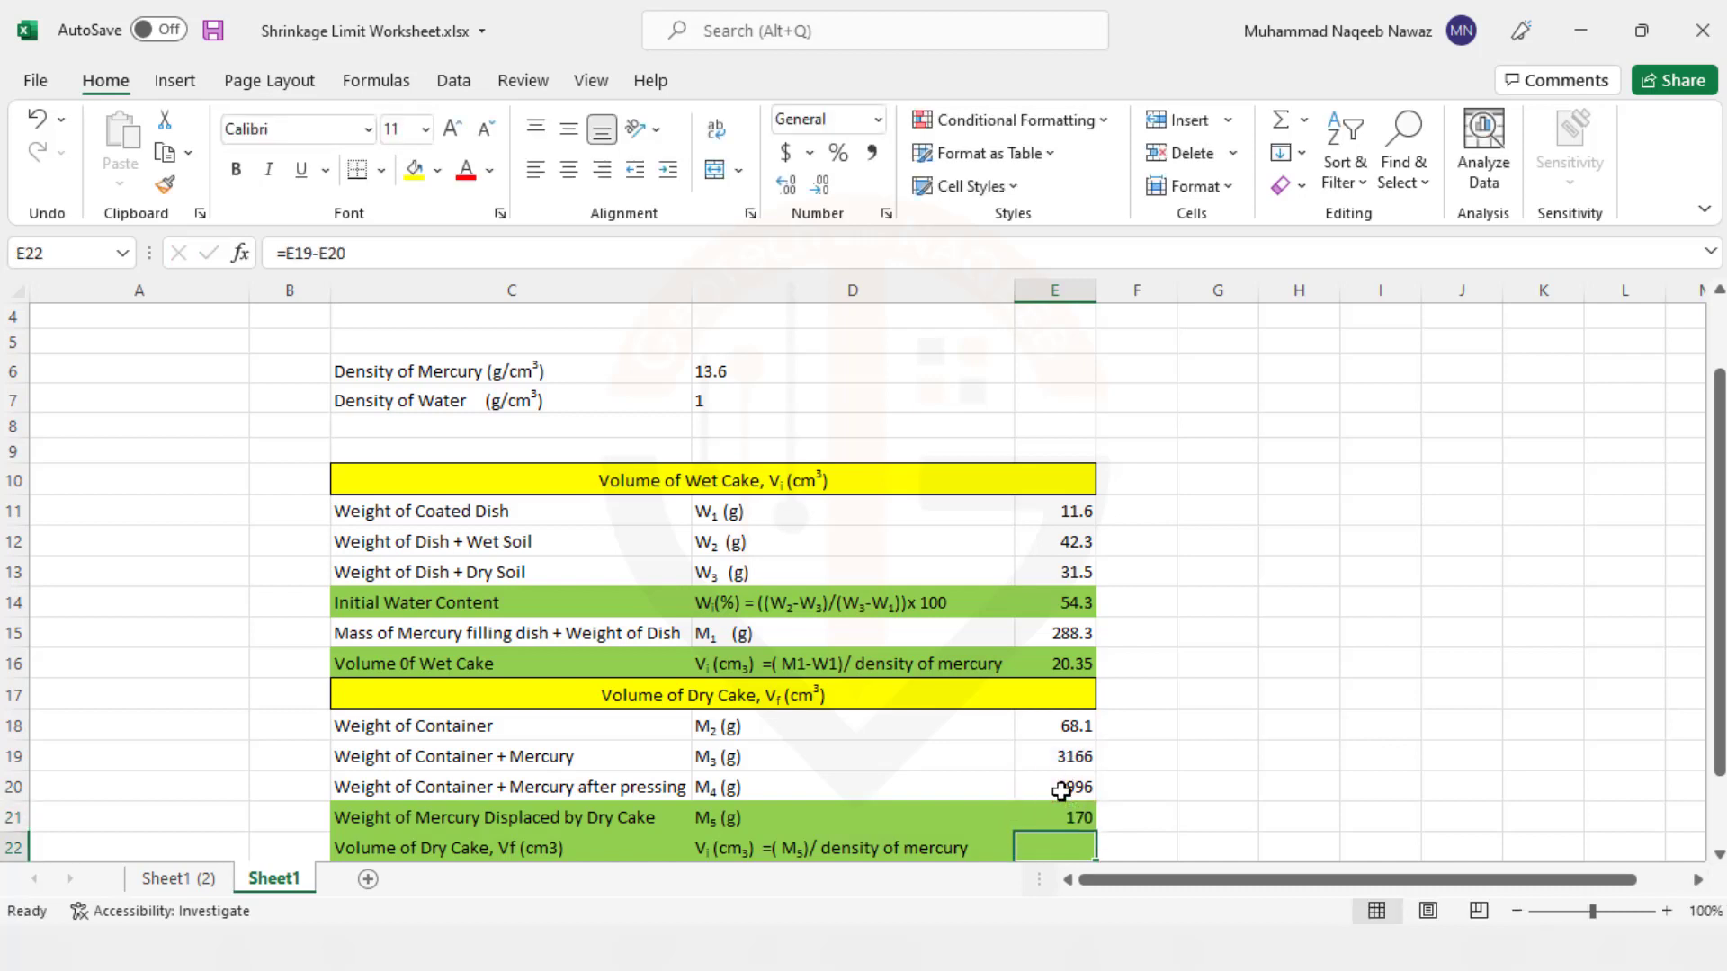
click(1077, 819)
key(Down)
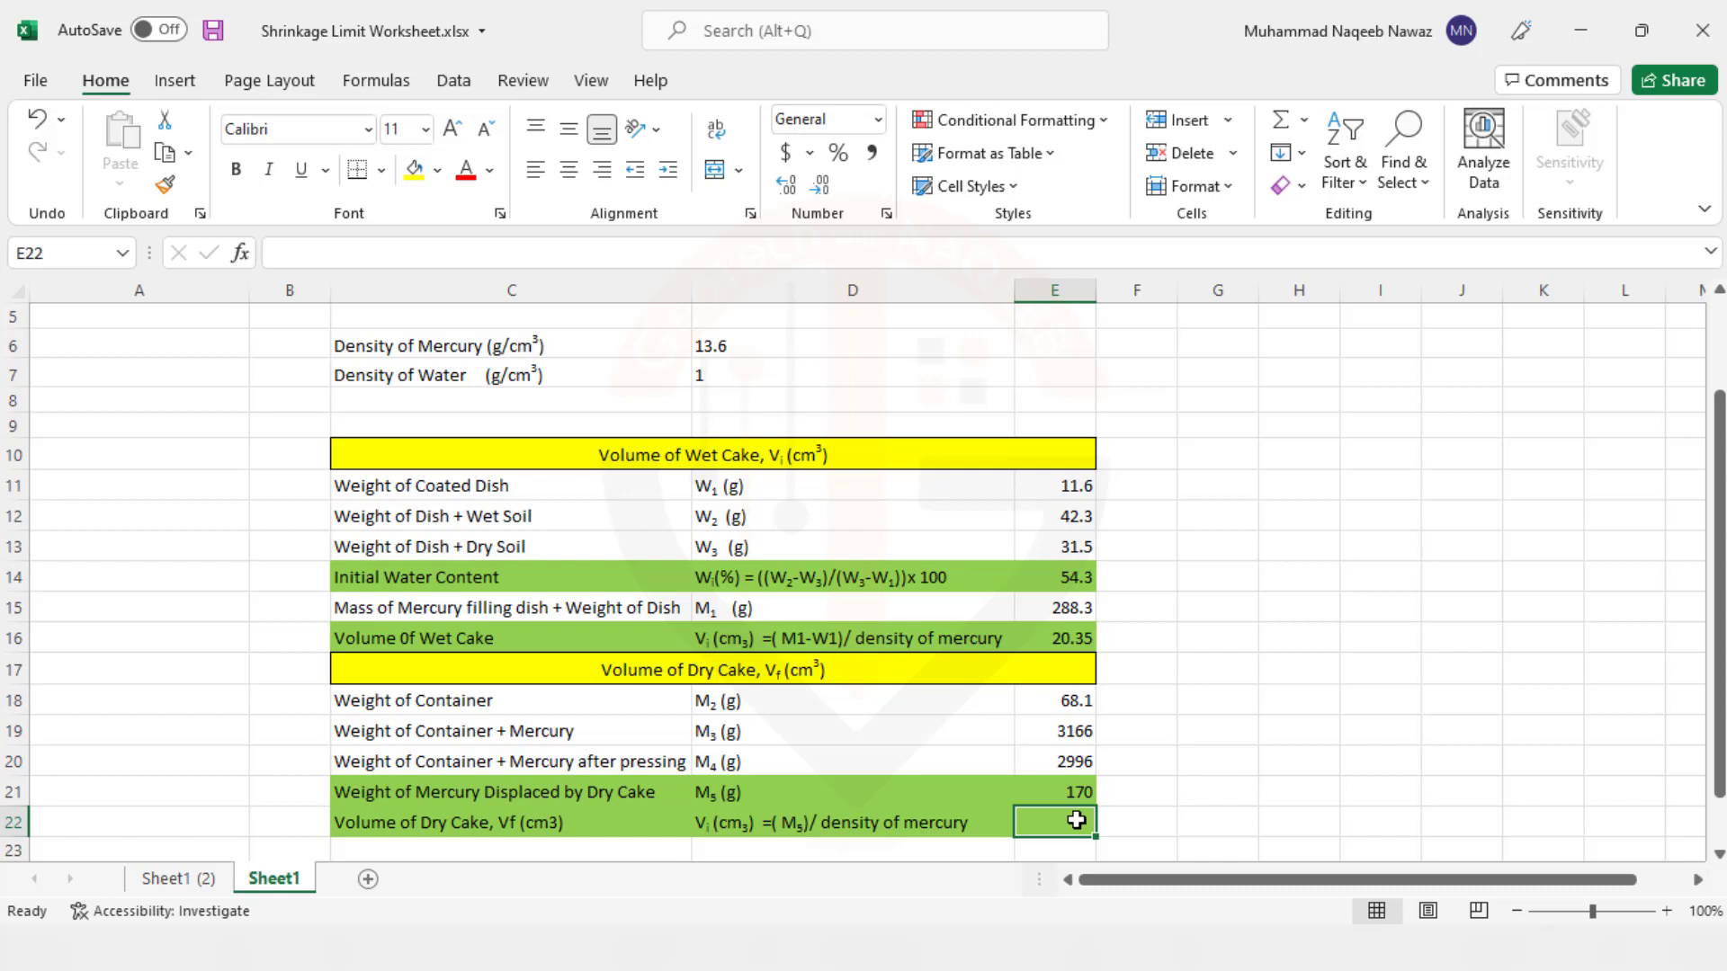
Enter =E21/D6 in E22 for a dry cake volume of 12.5
text(=)
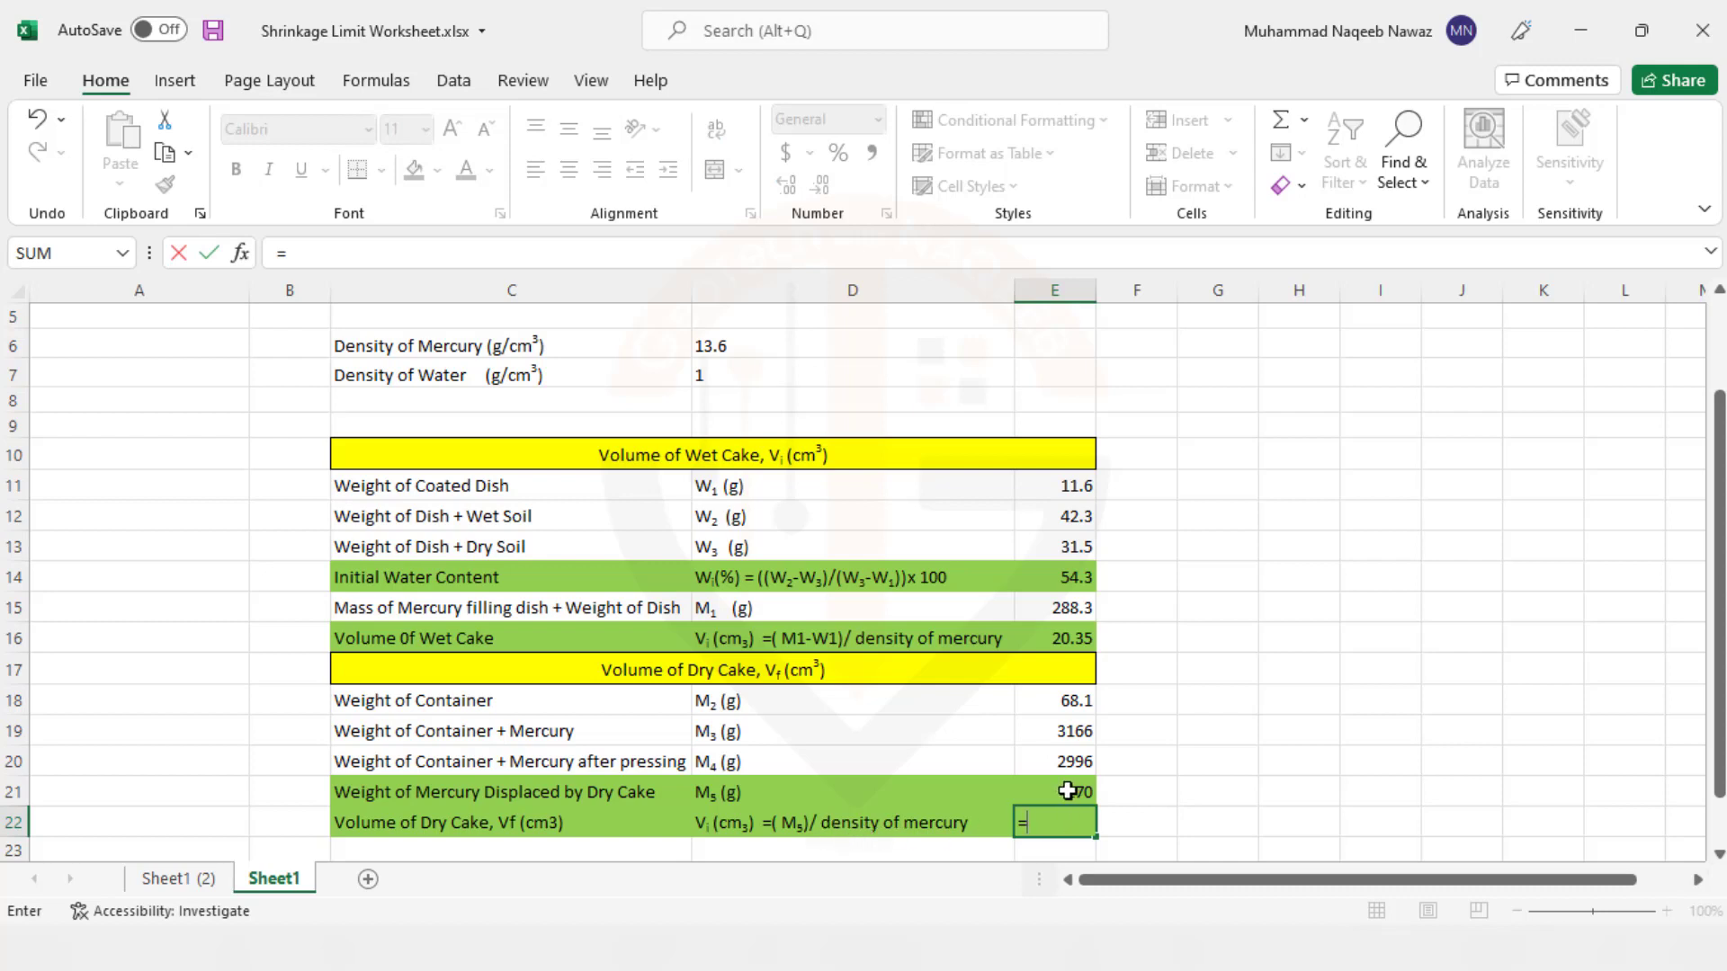
click(1067, 791)
text(/)
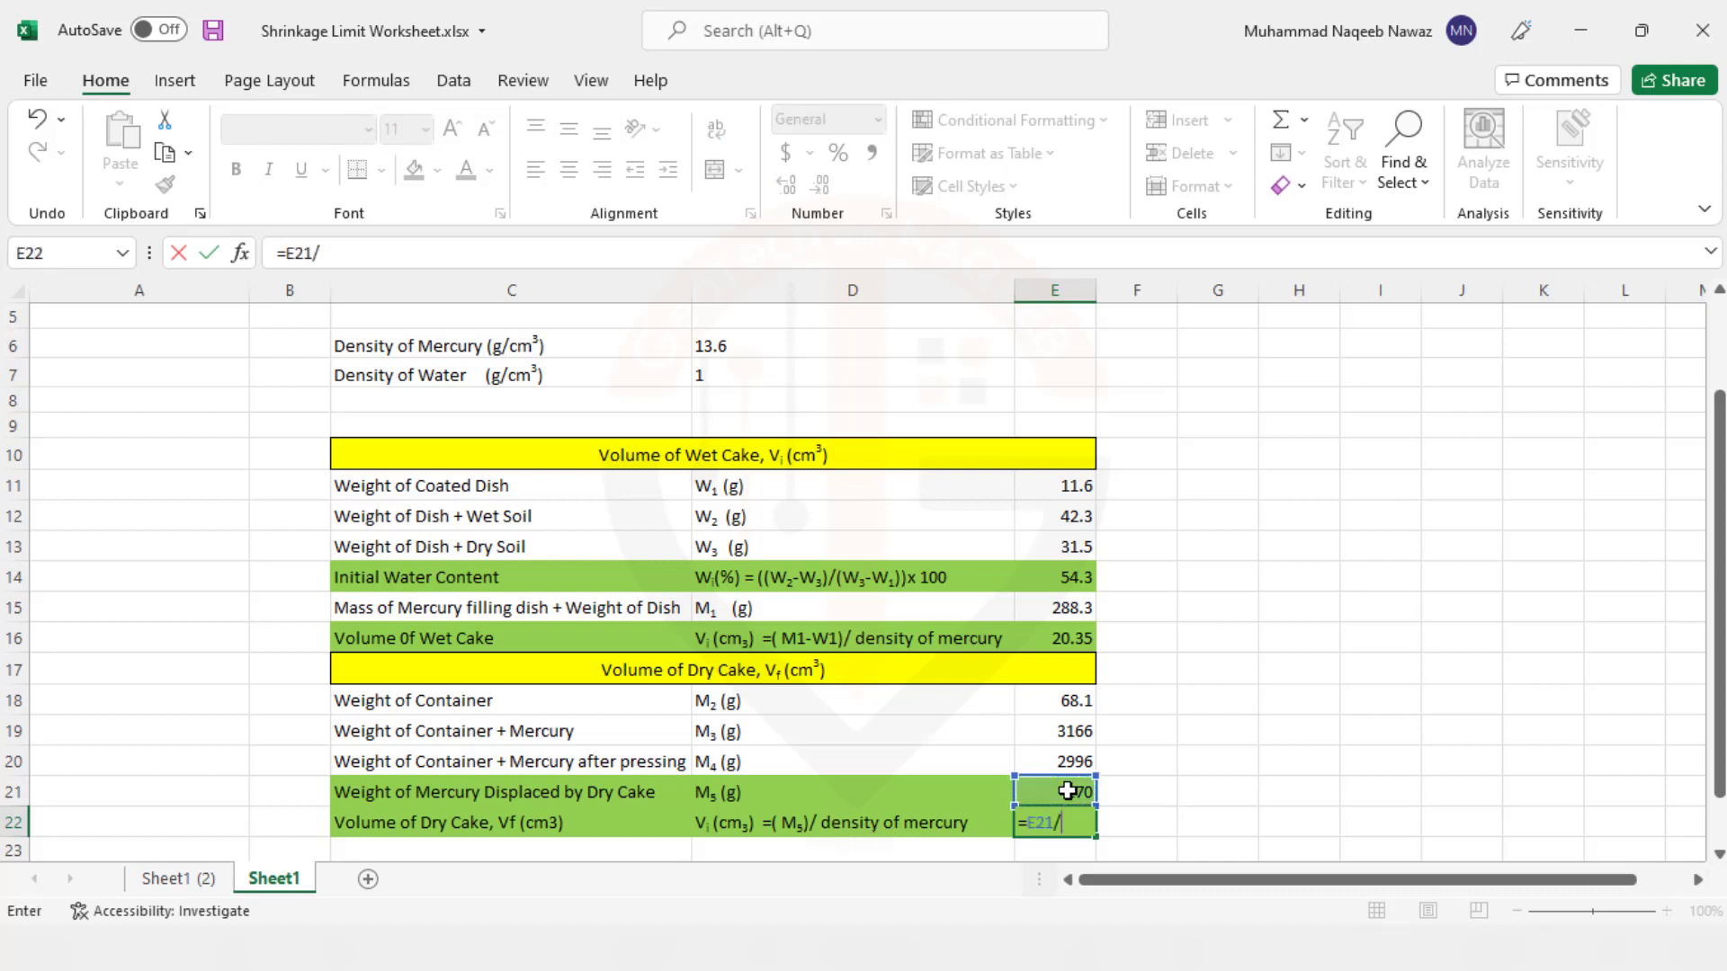
click(717, 349)
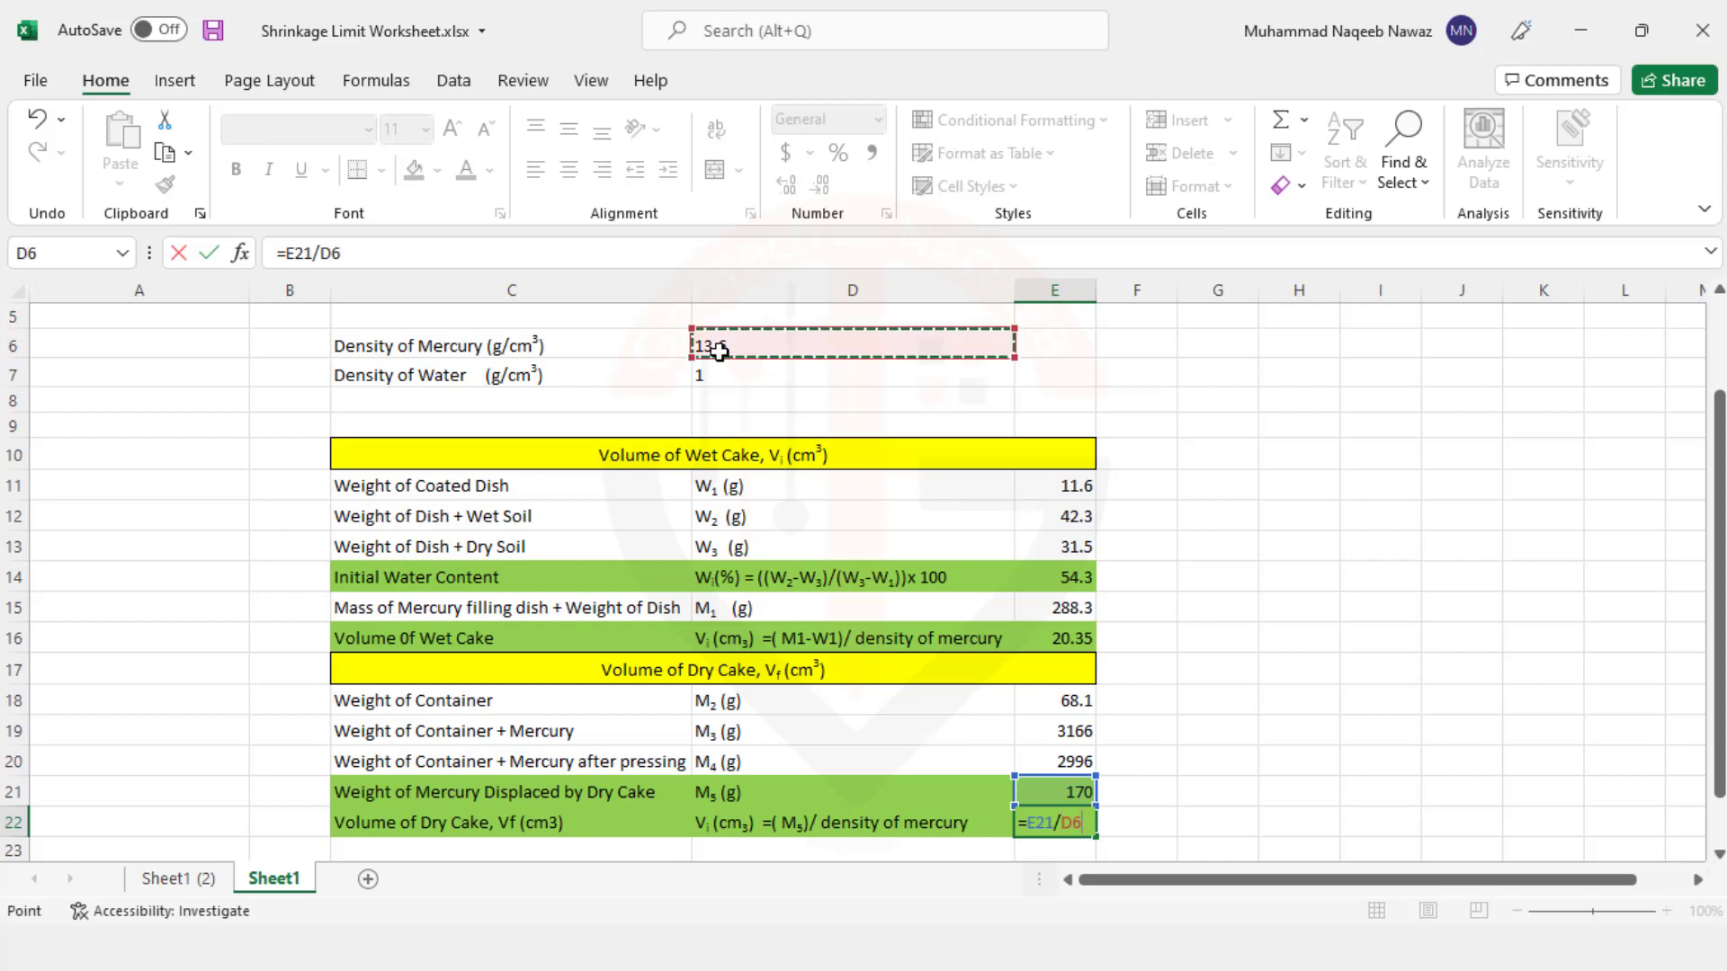
key(Return)
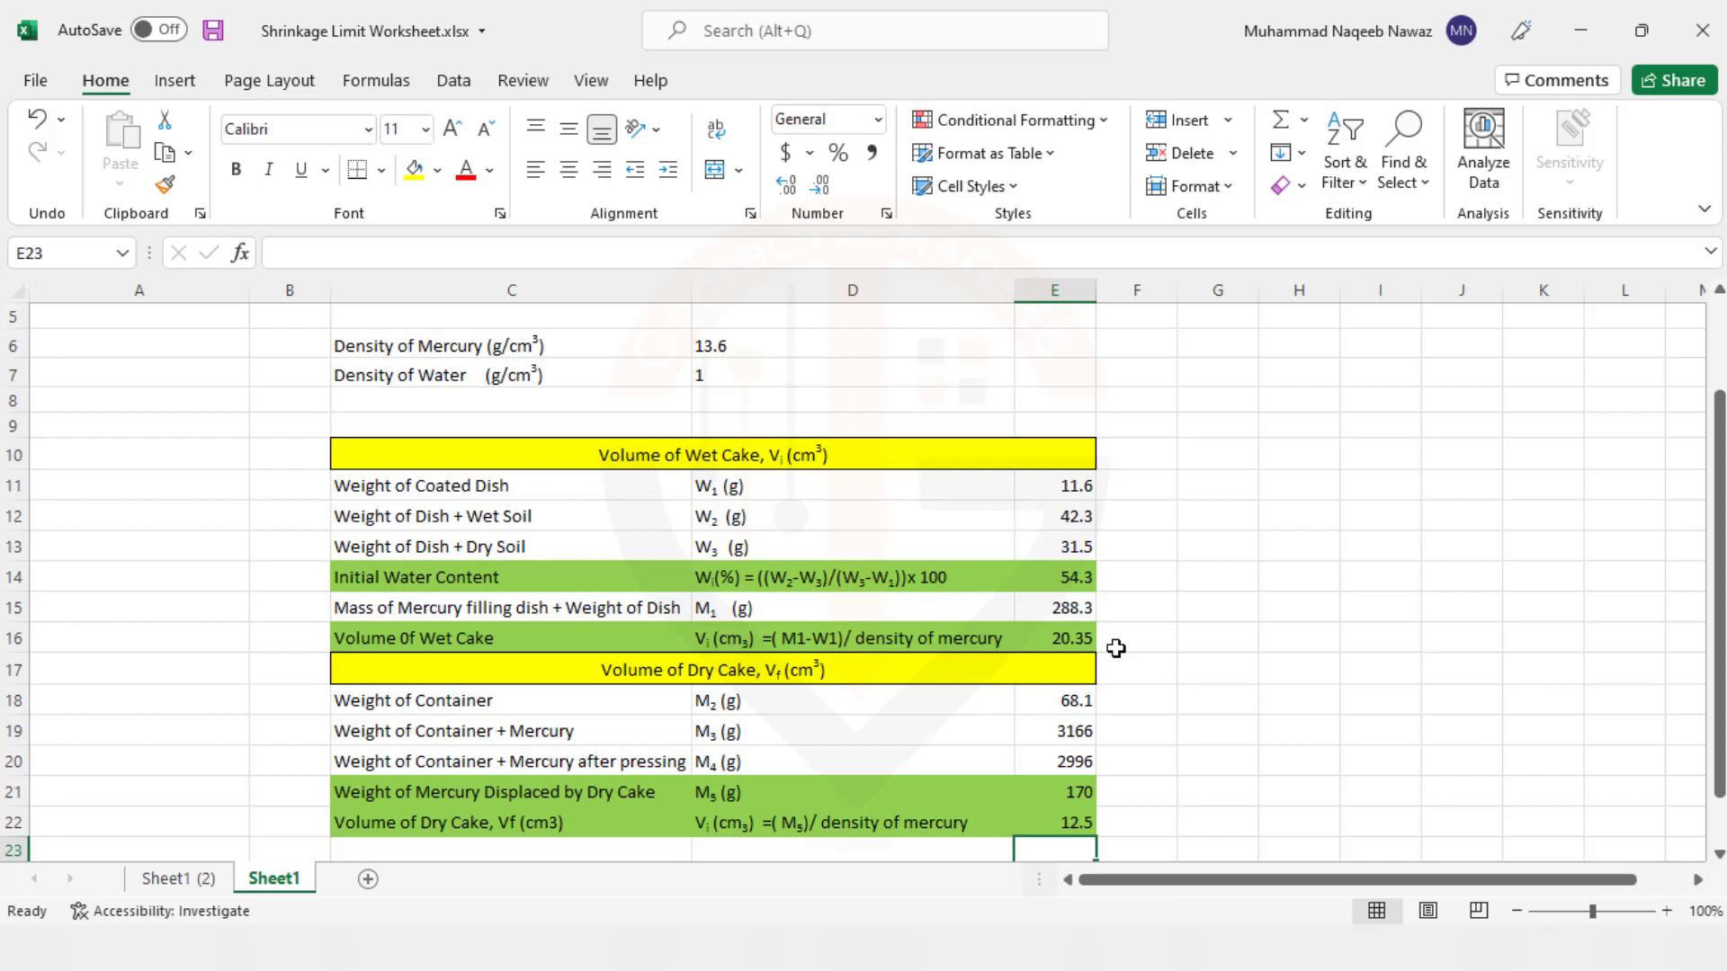
click(1082, 823)
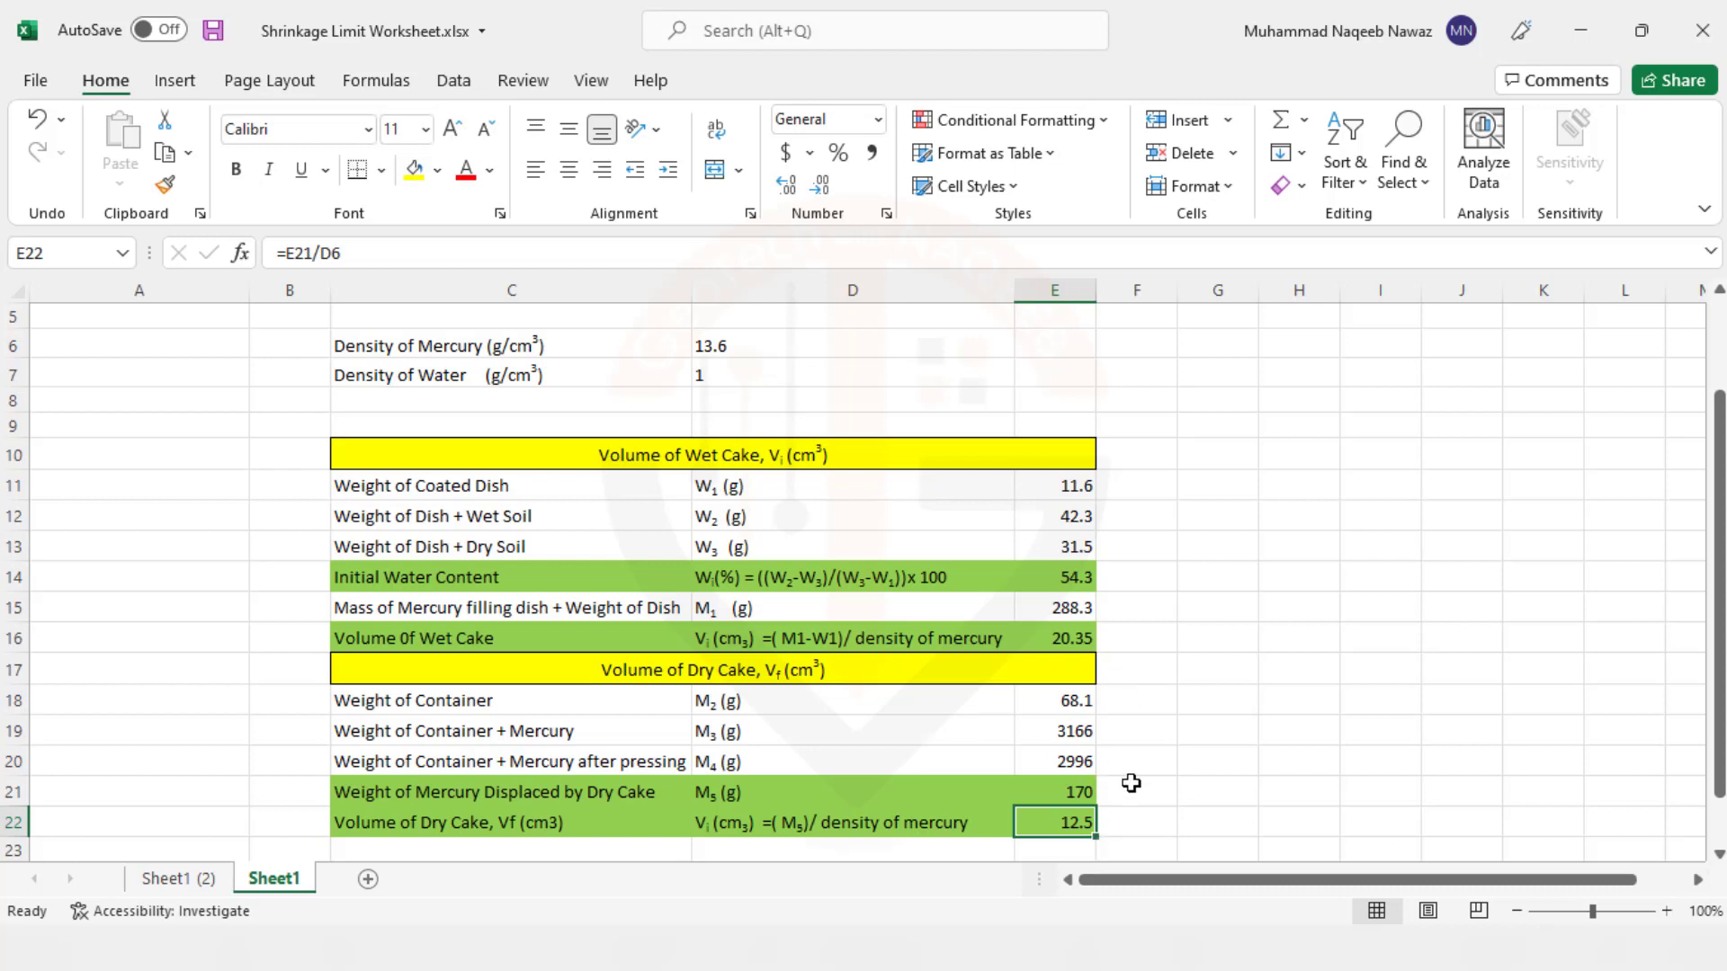
key(Down)
key(Down)
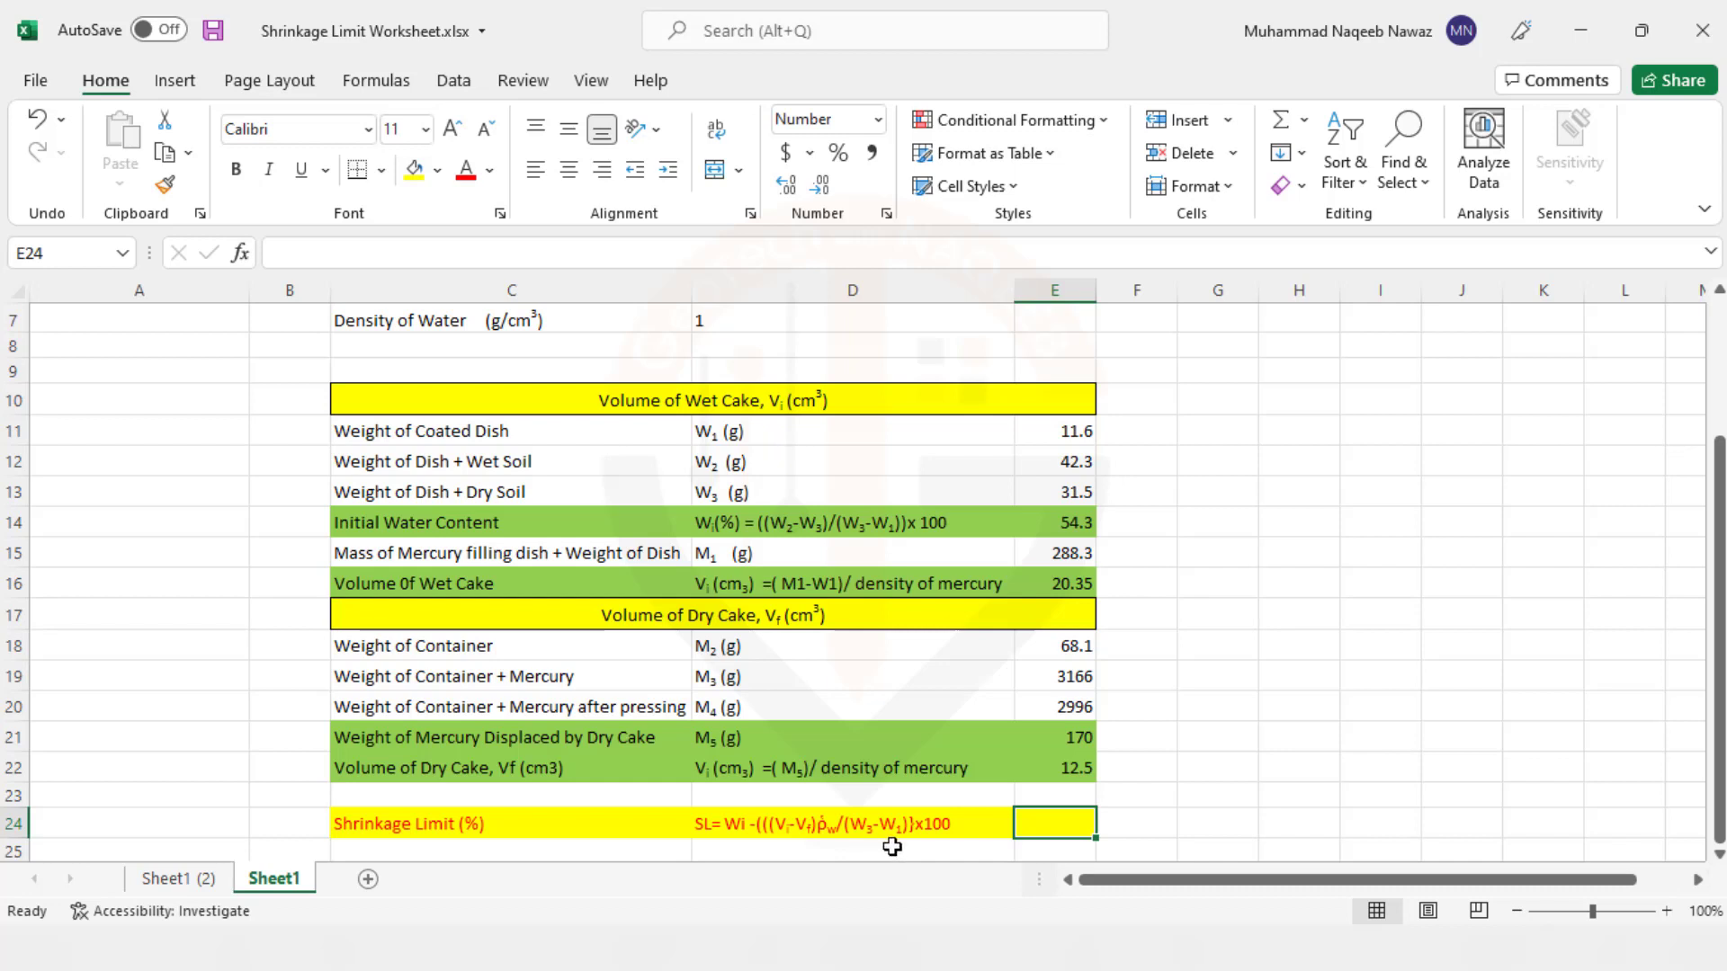
Type = in E24 to begin the Shrinkage Limit formula
text(=)
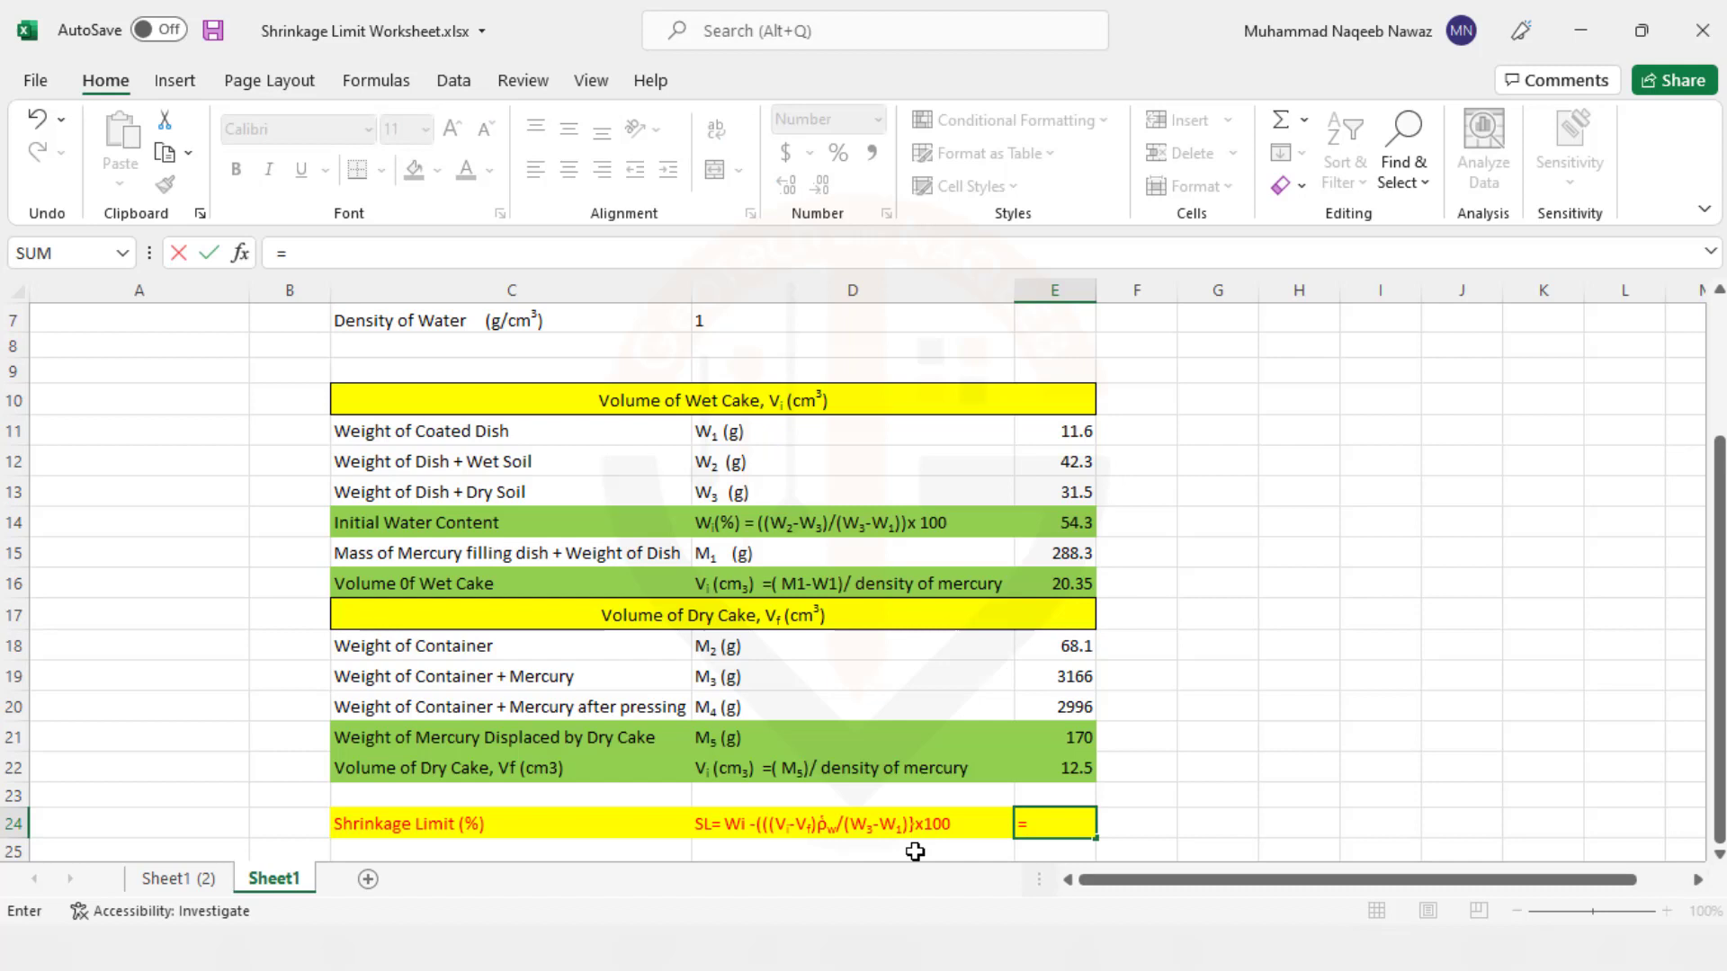
Build the first part of E24 as =E14-(E16-E22)*D7
click(1069, 524)
text(-()
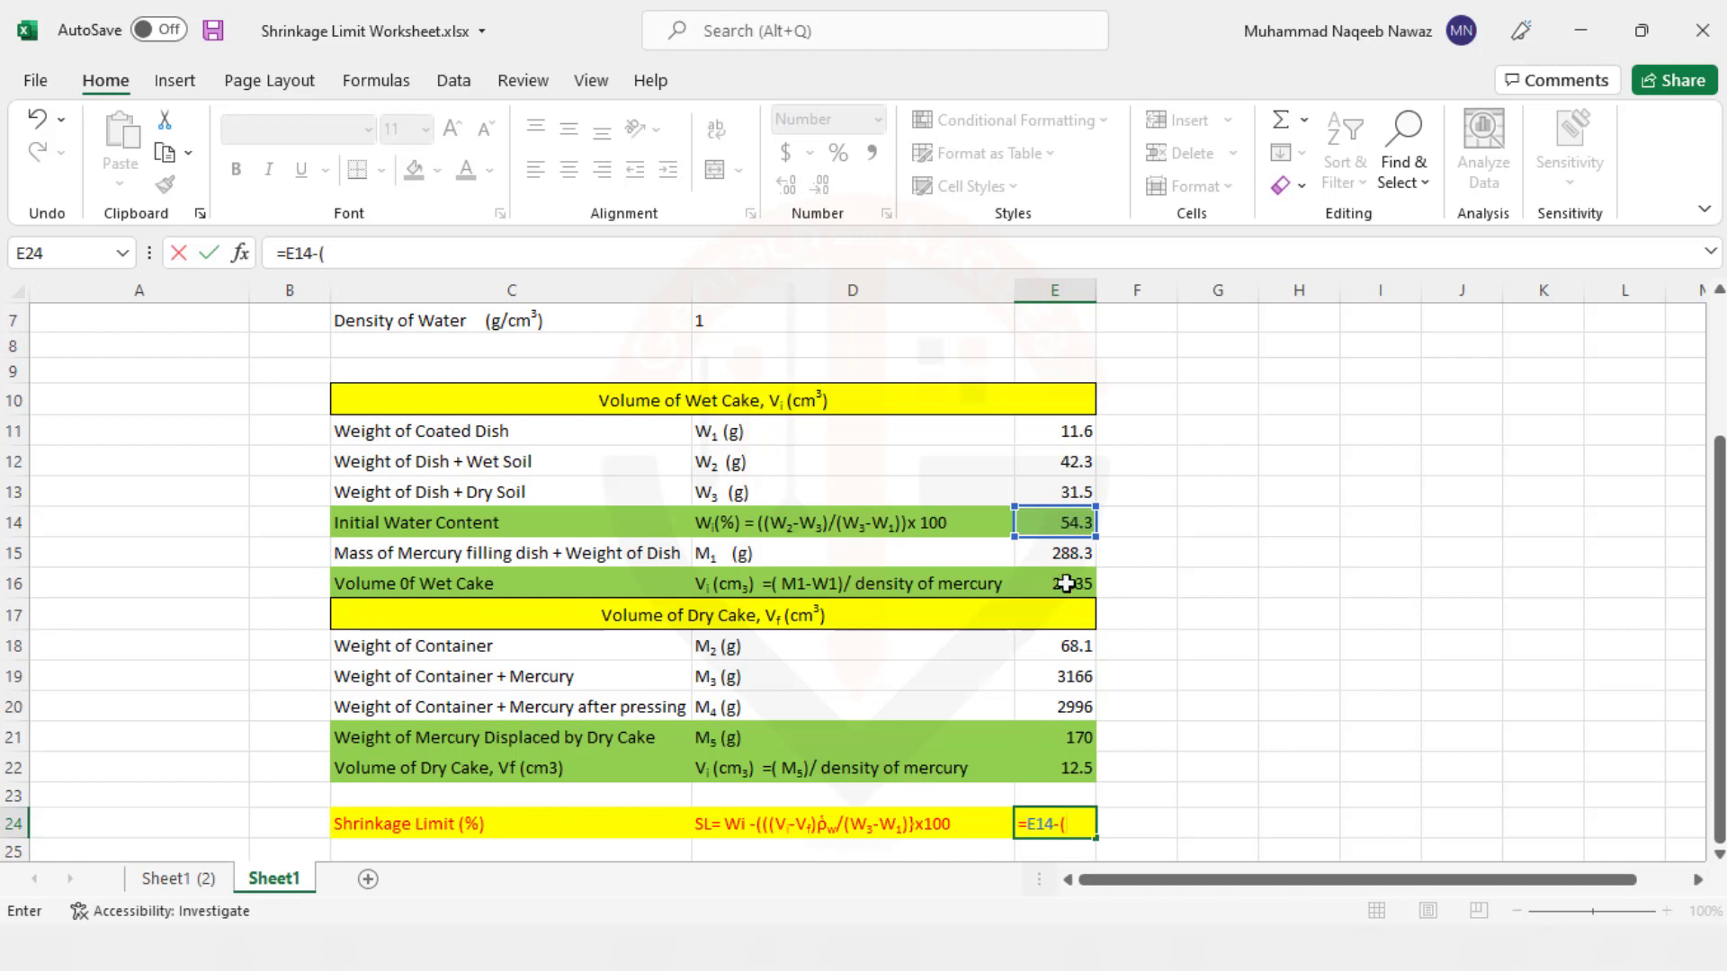
click(1065, 584)
text(-)
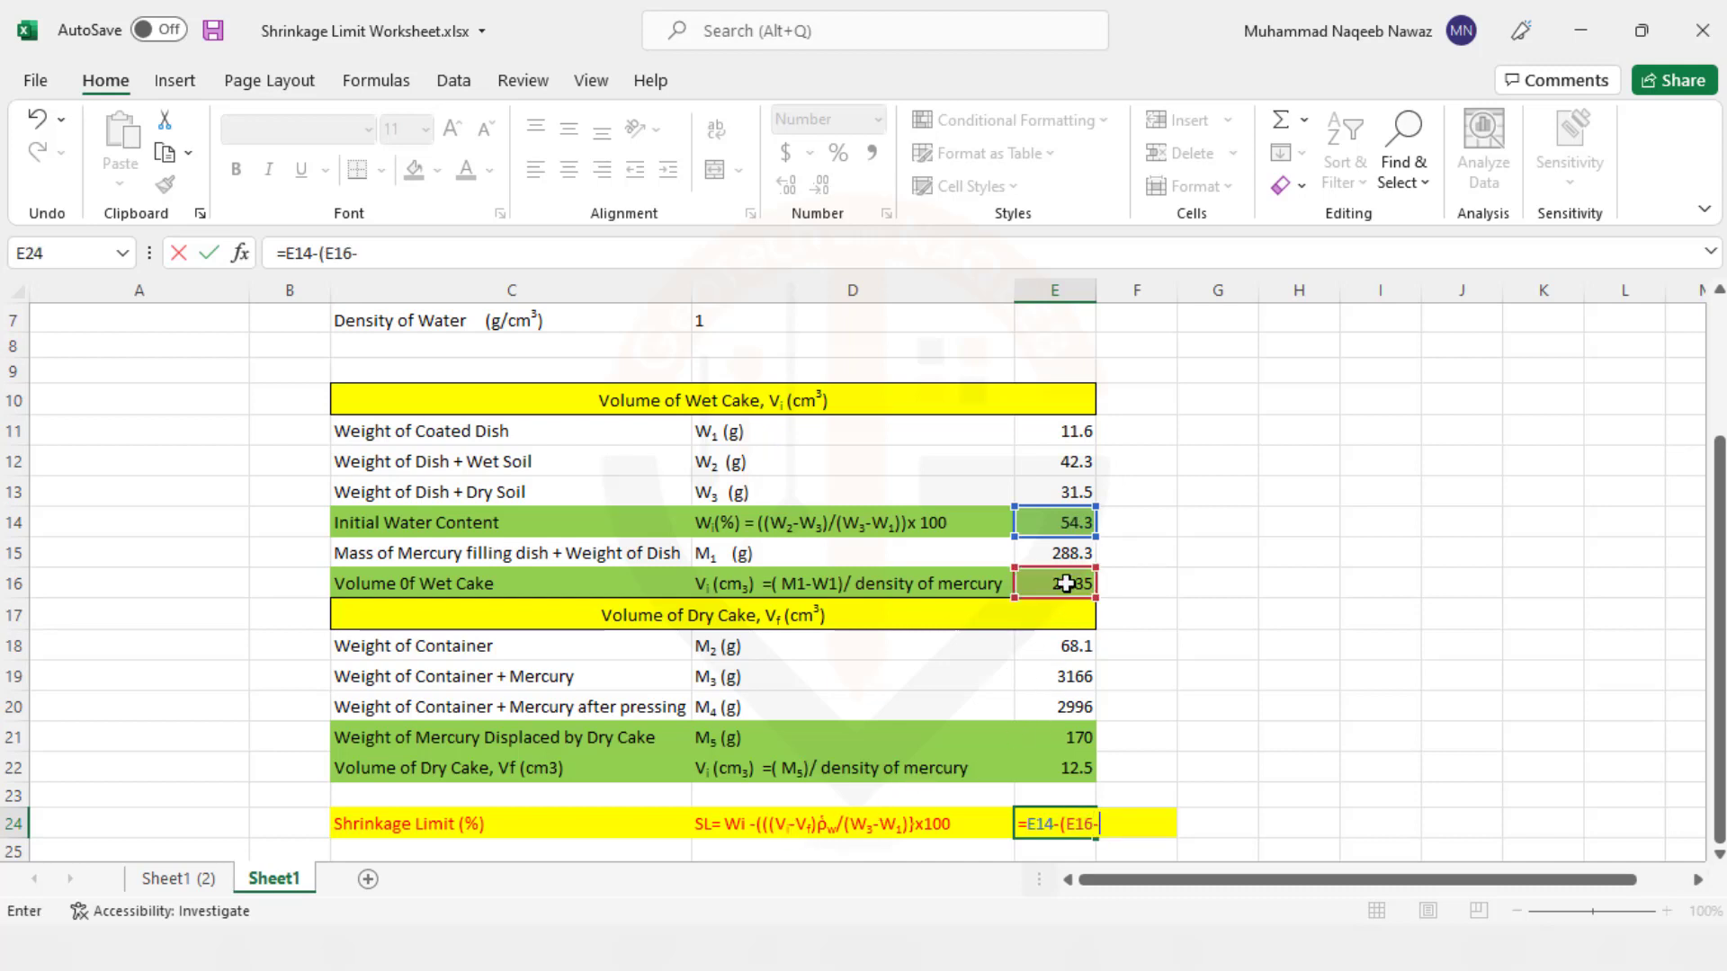
click(1070, 771)
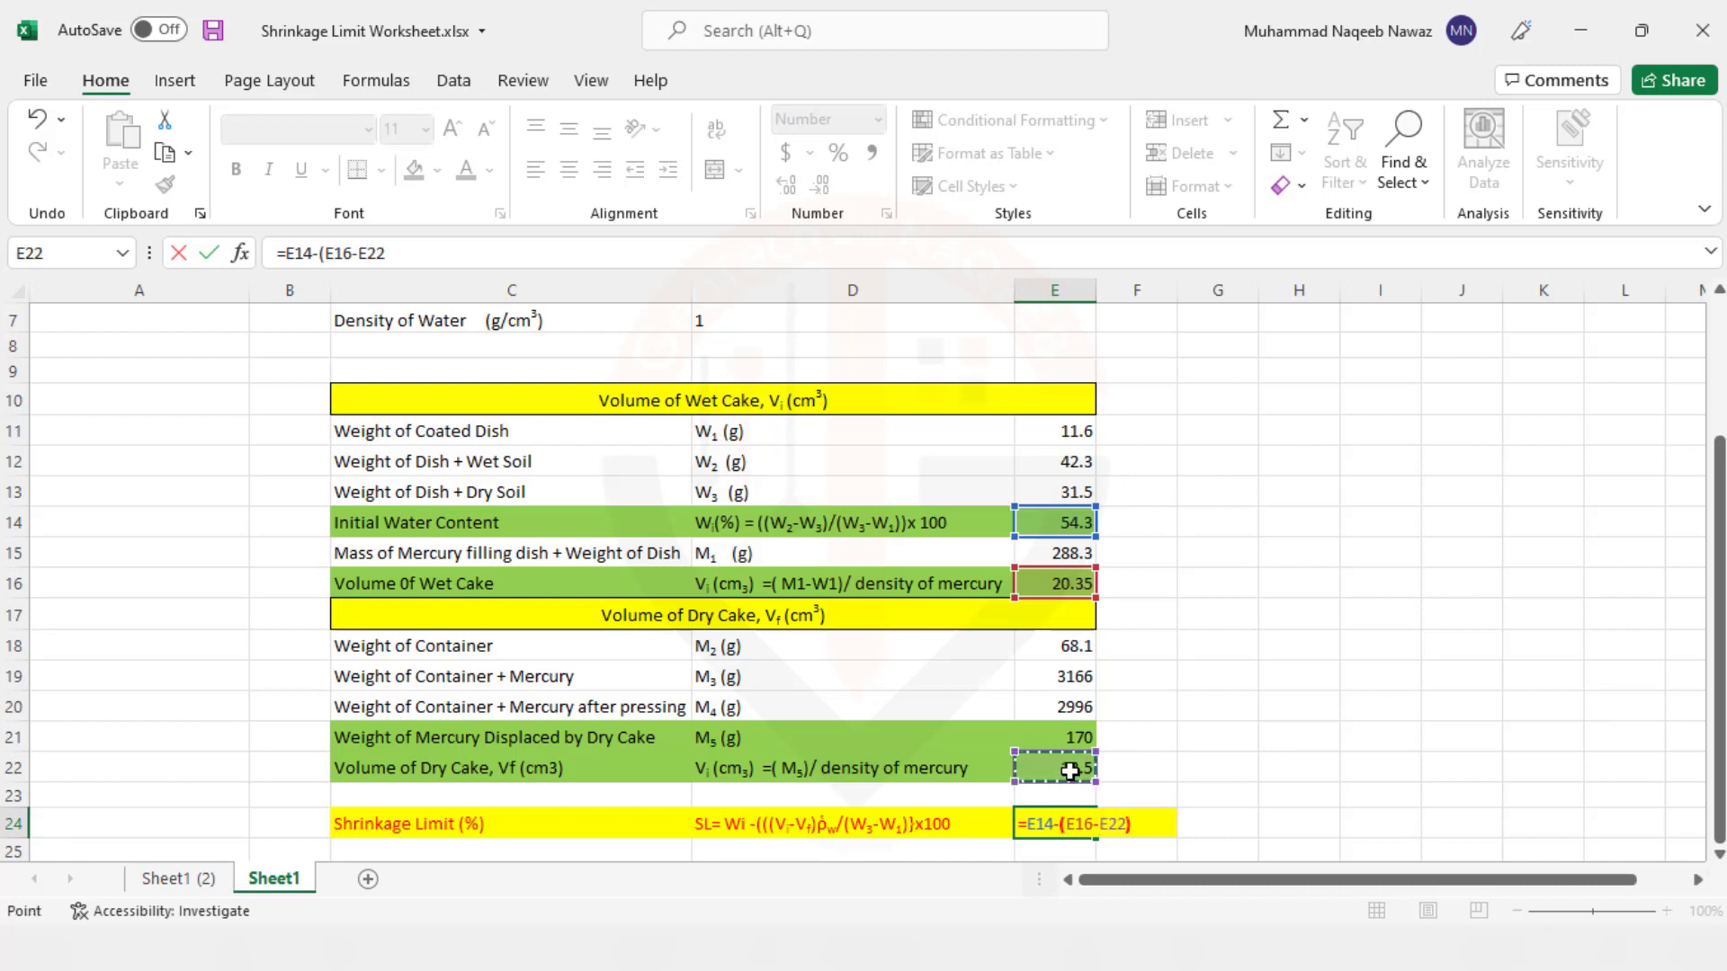
text()*)
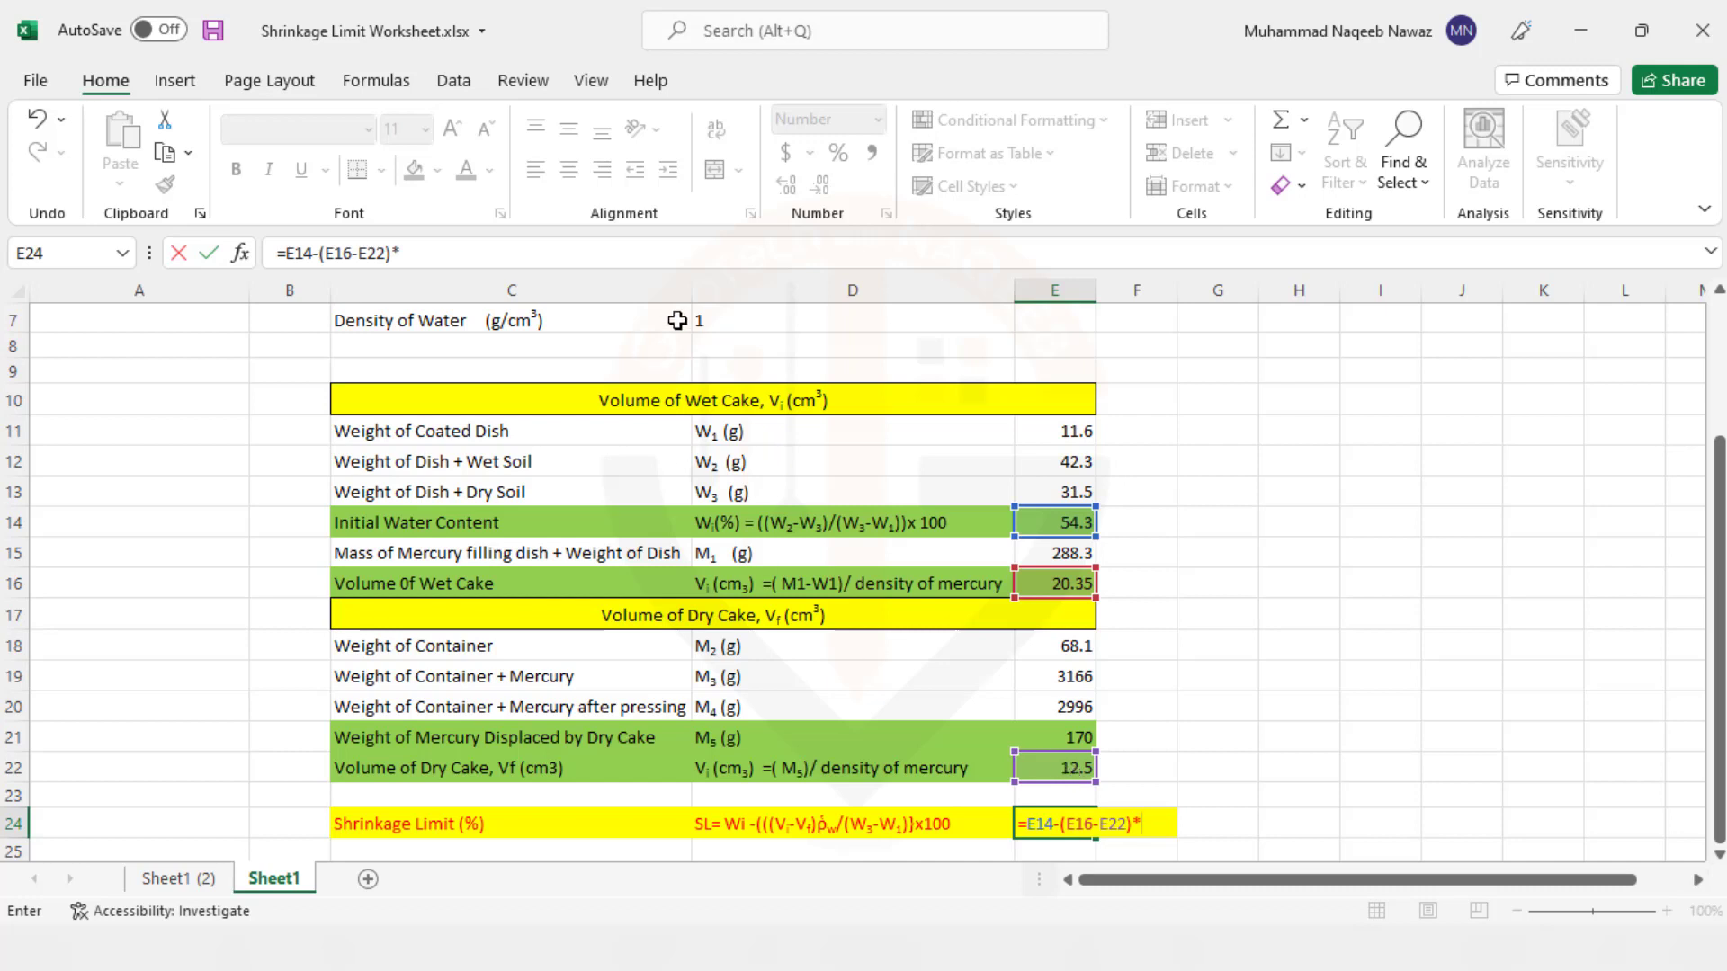
click(690, 319)
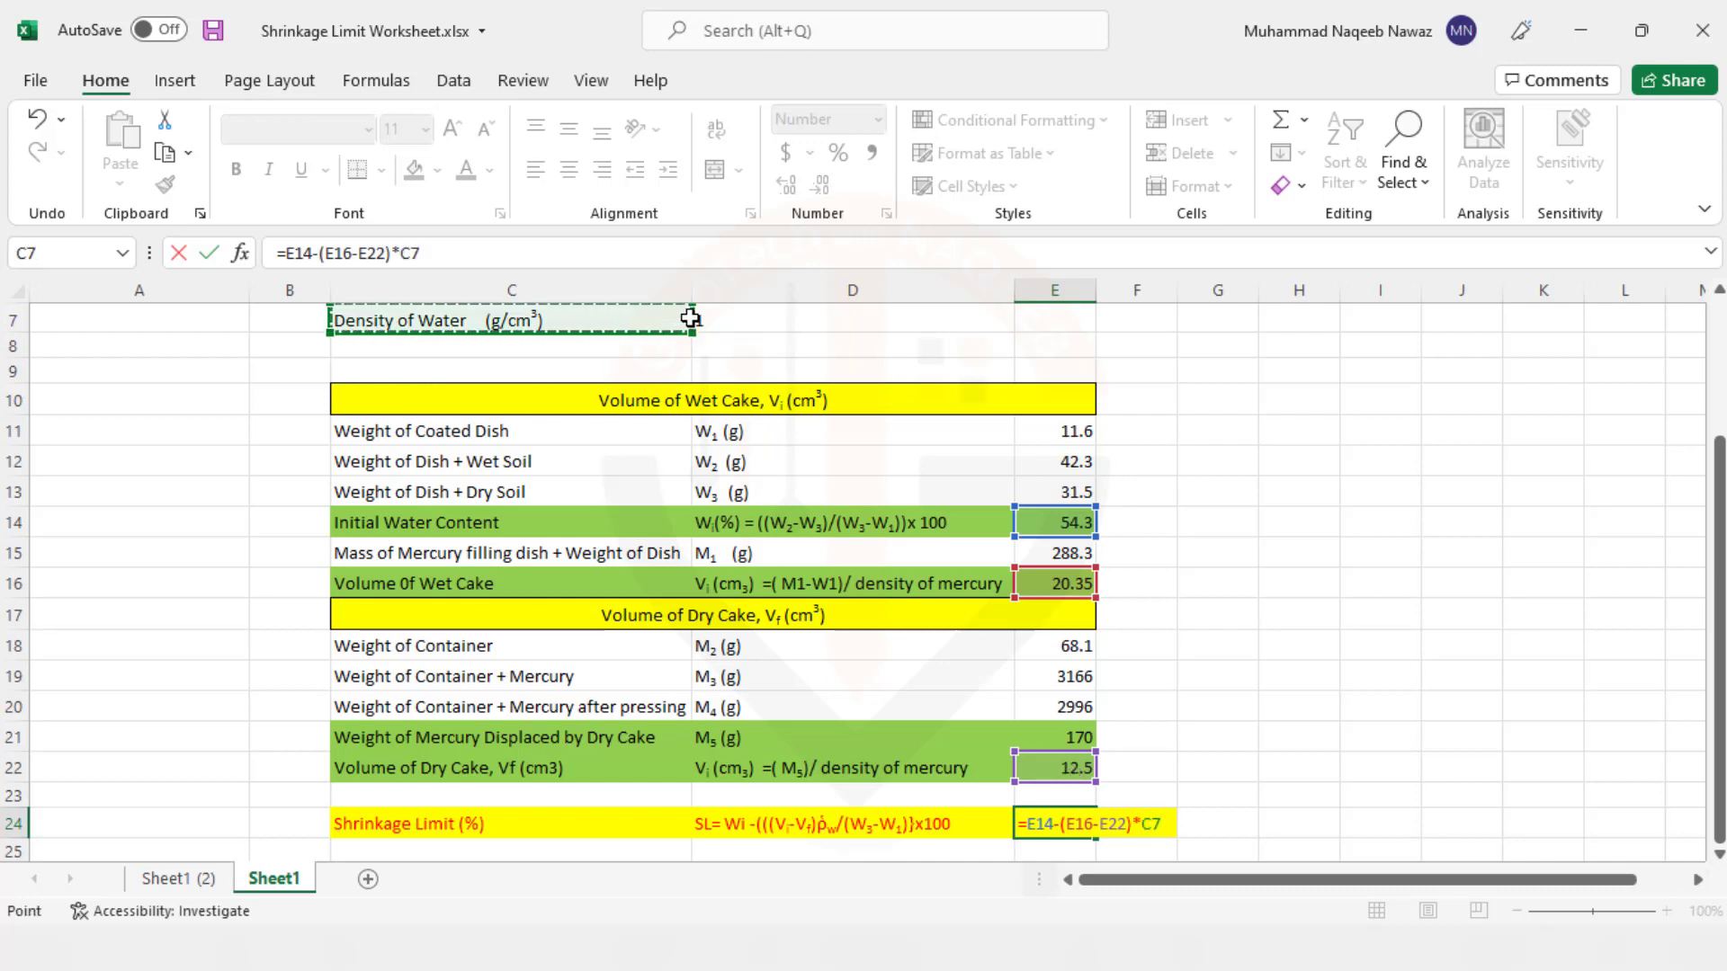
click(699, 321)
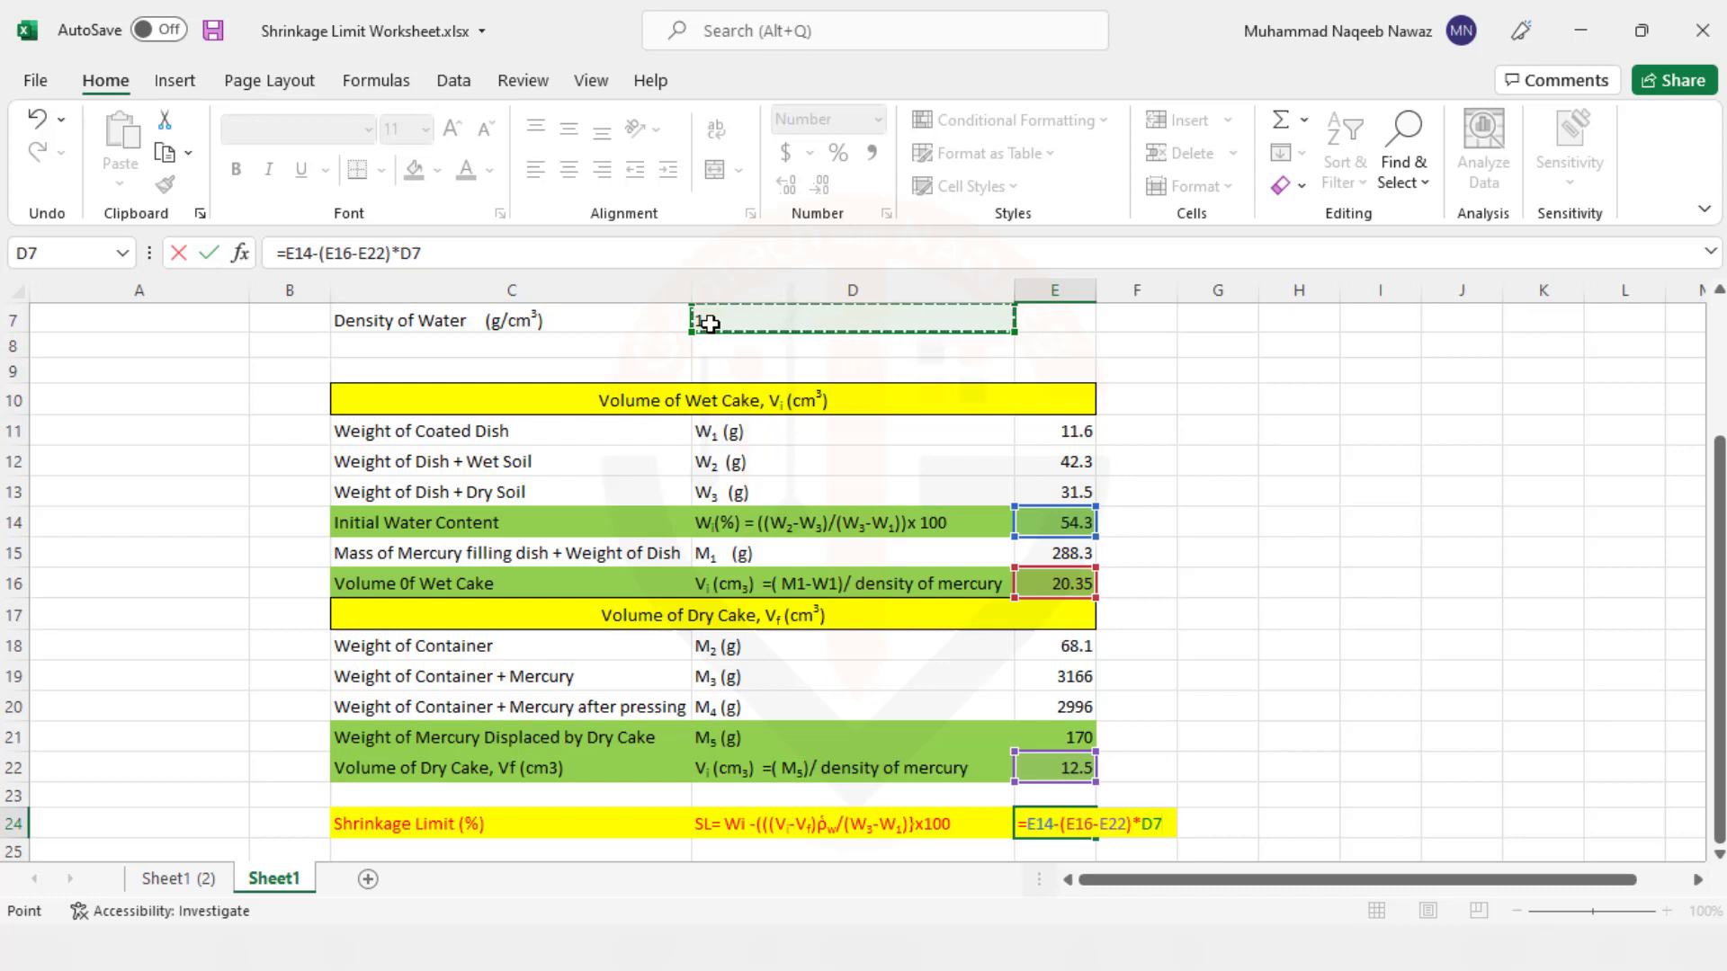
click(438, 243)
Finish E24 with /(E13-E11)*100, giving a shrinkage limit of 14.85
text(/)
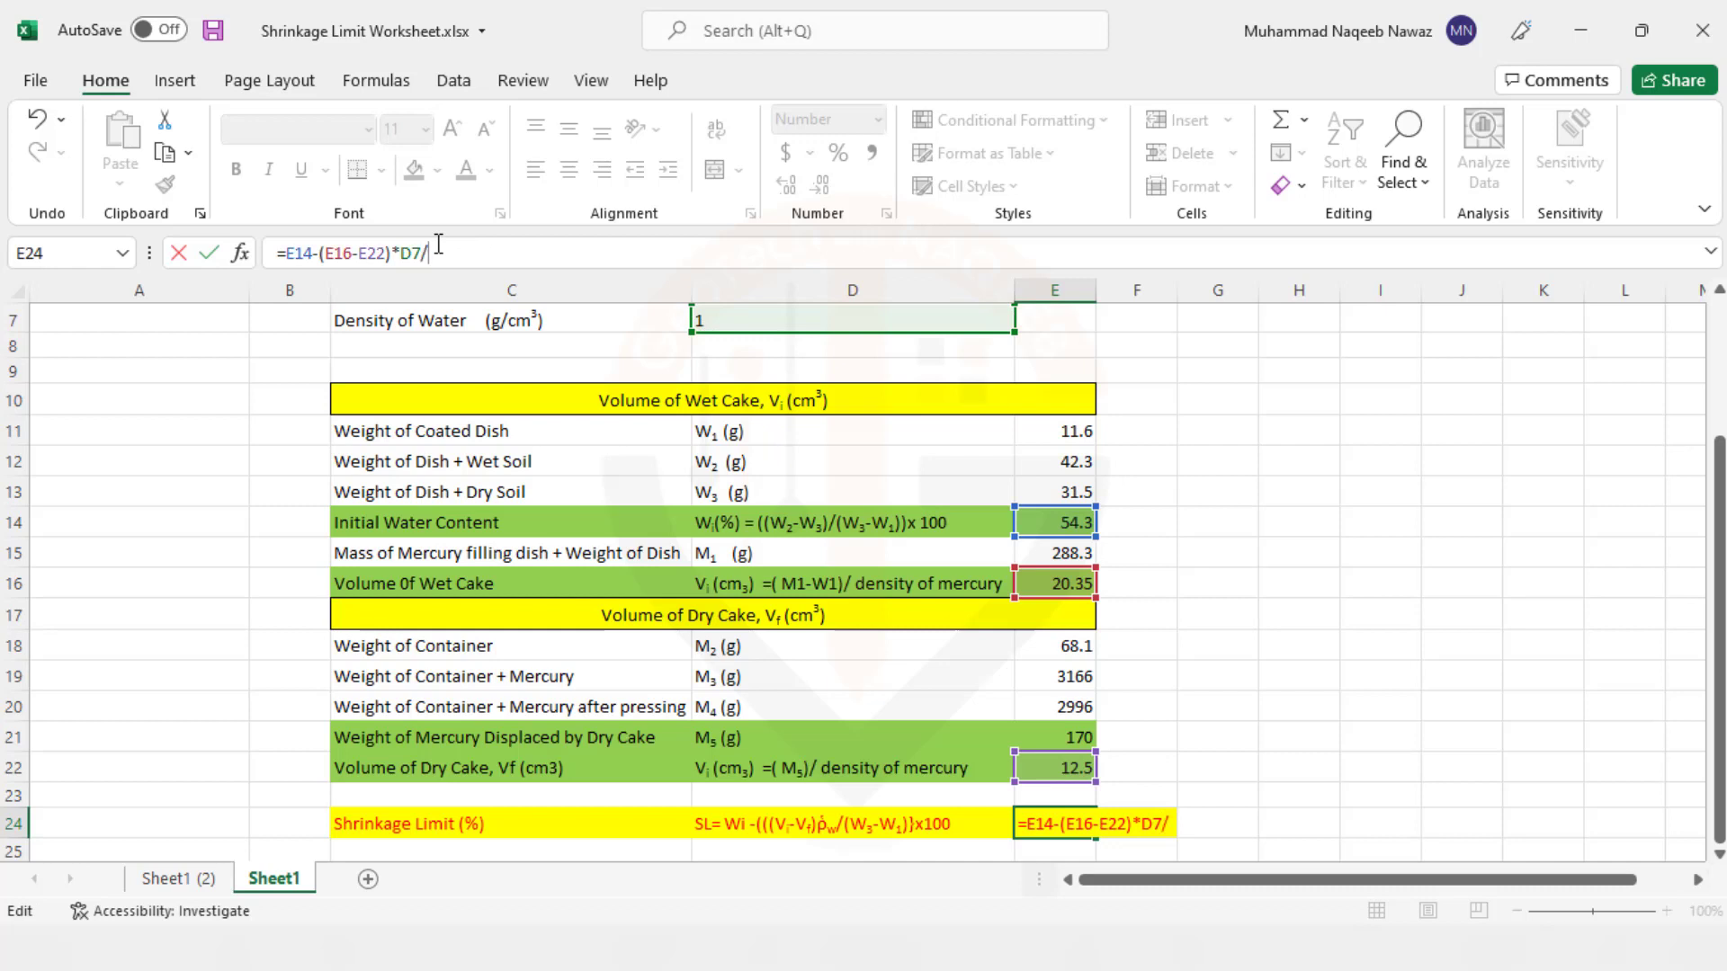
text(()
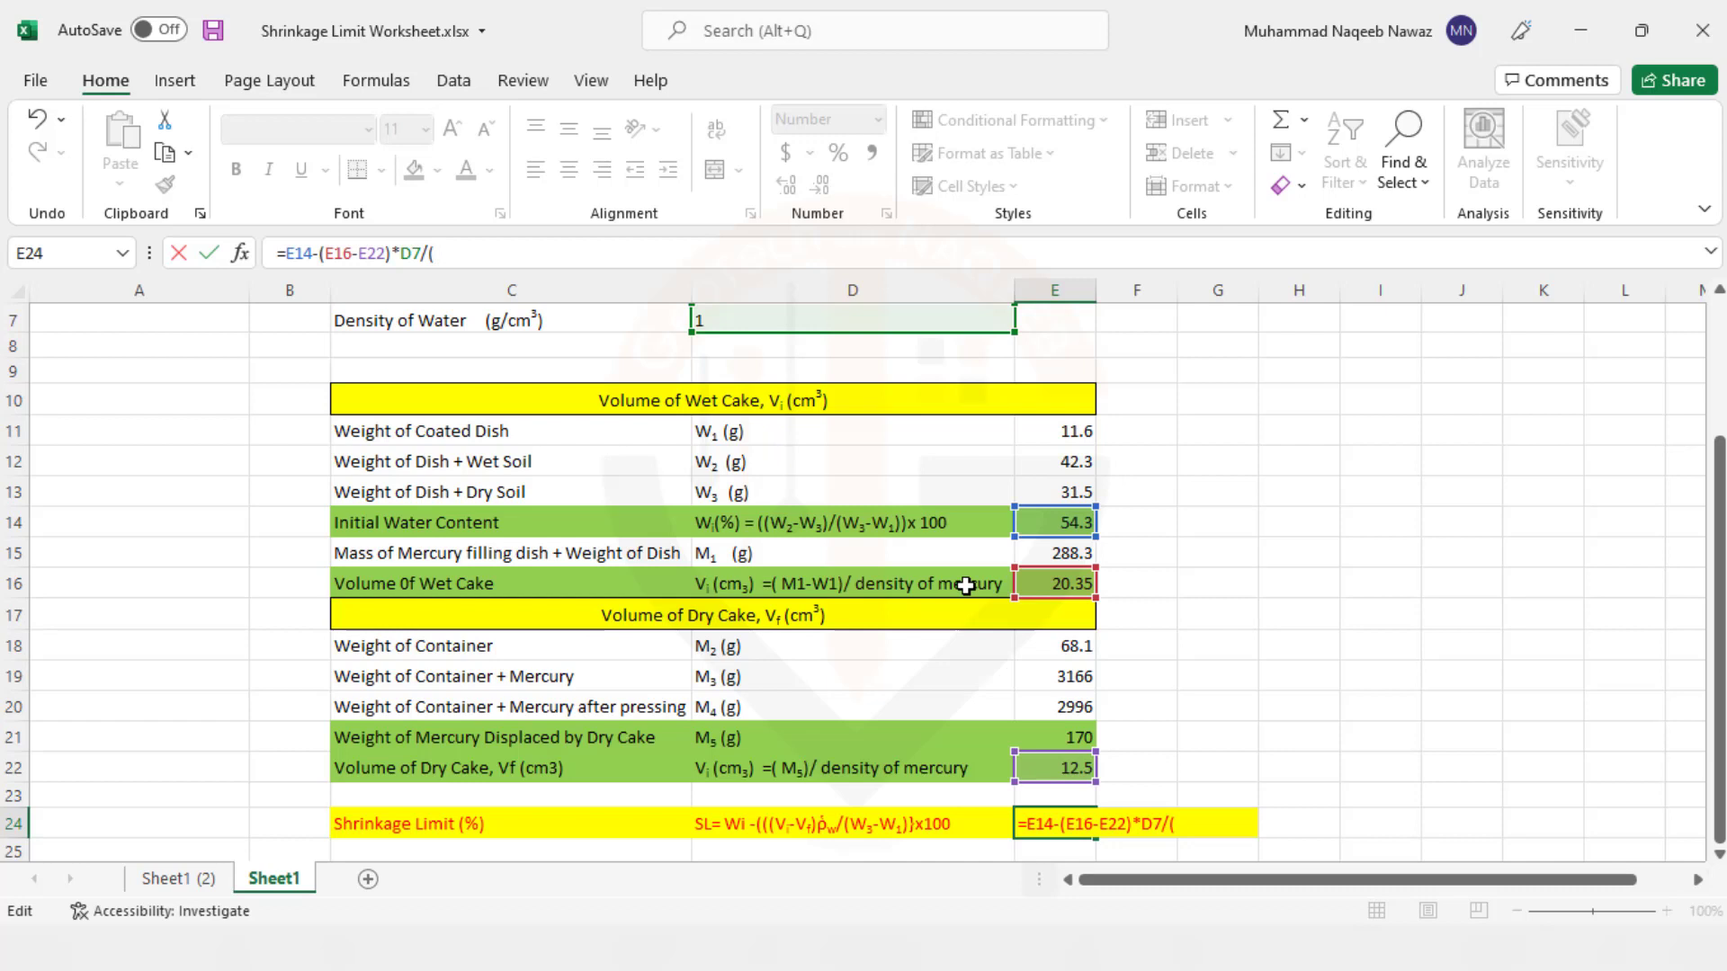
click(1054, 493)
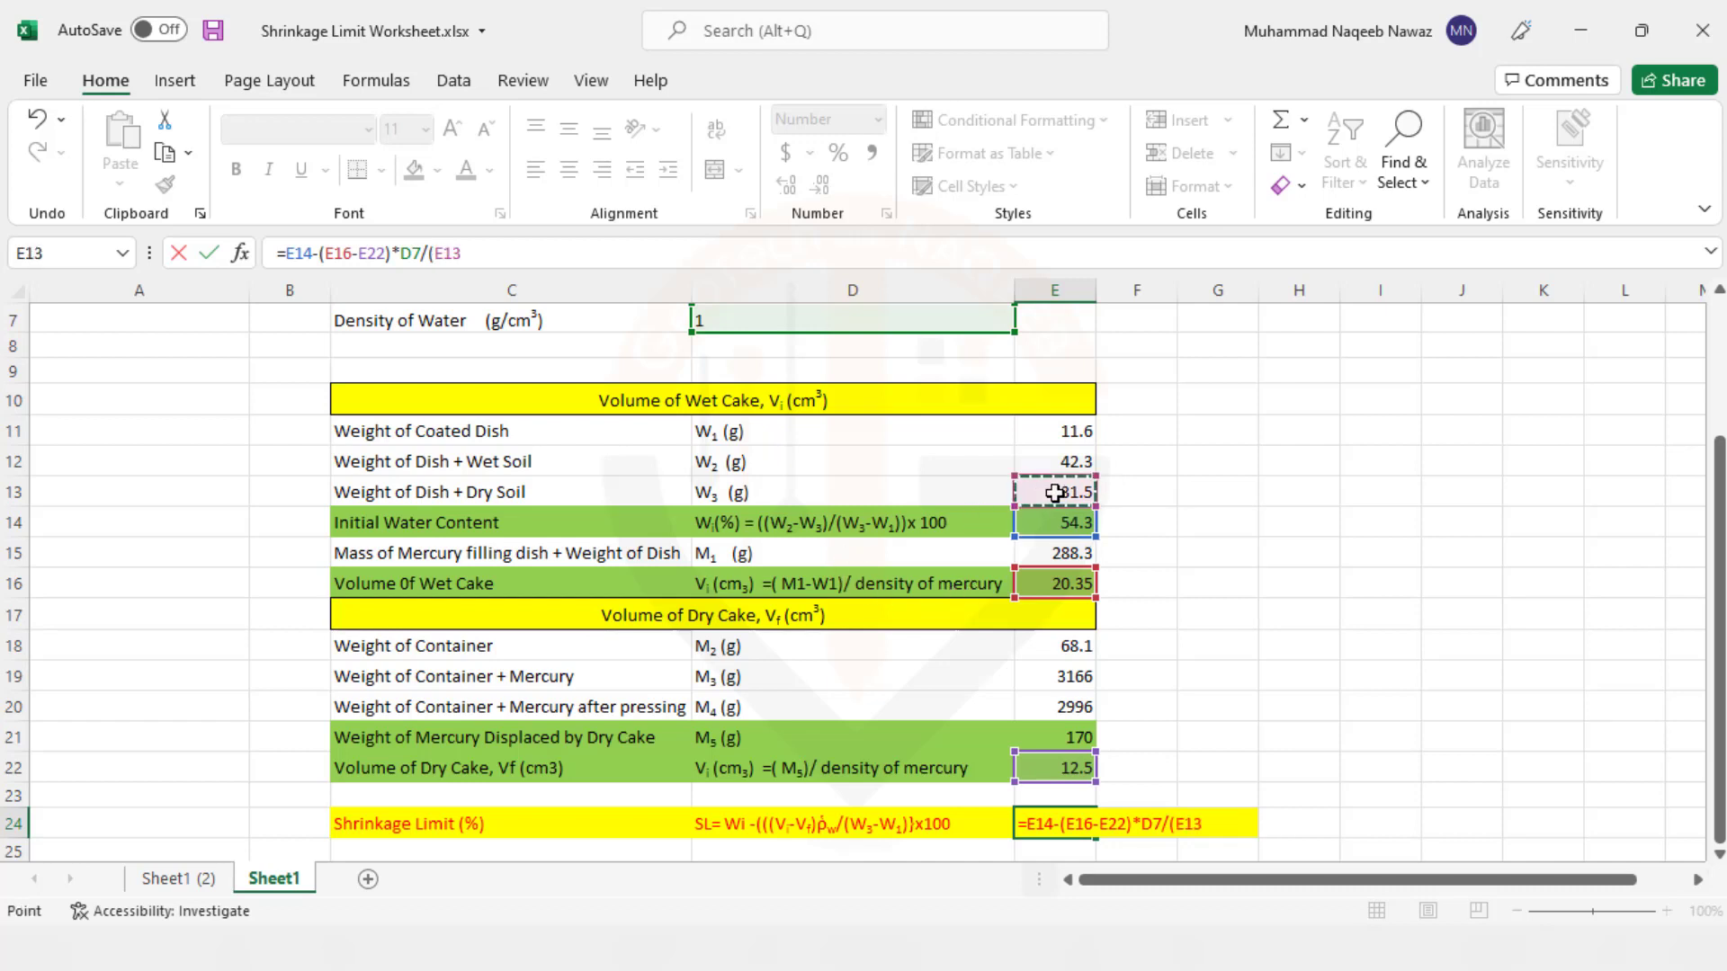
text(-)
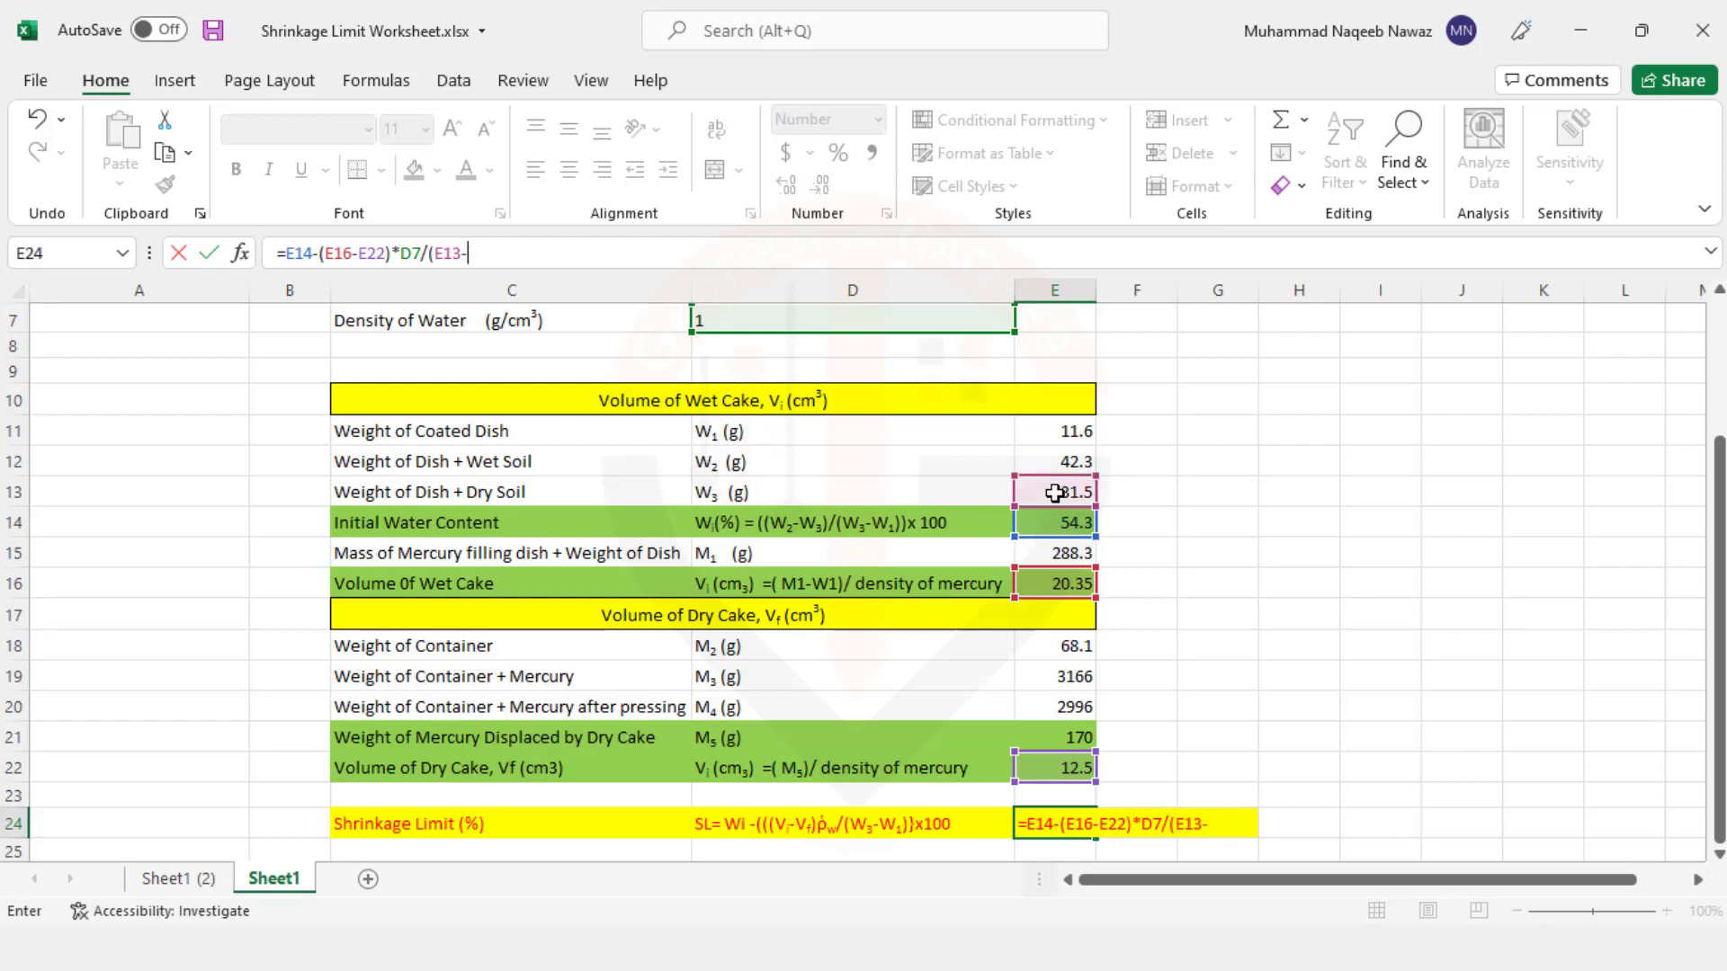
click(1062, 431)
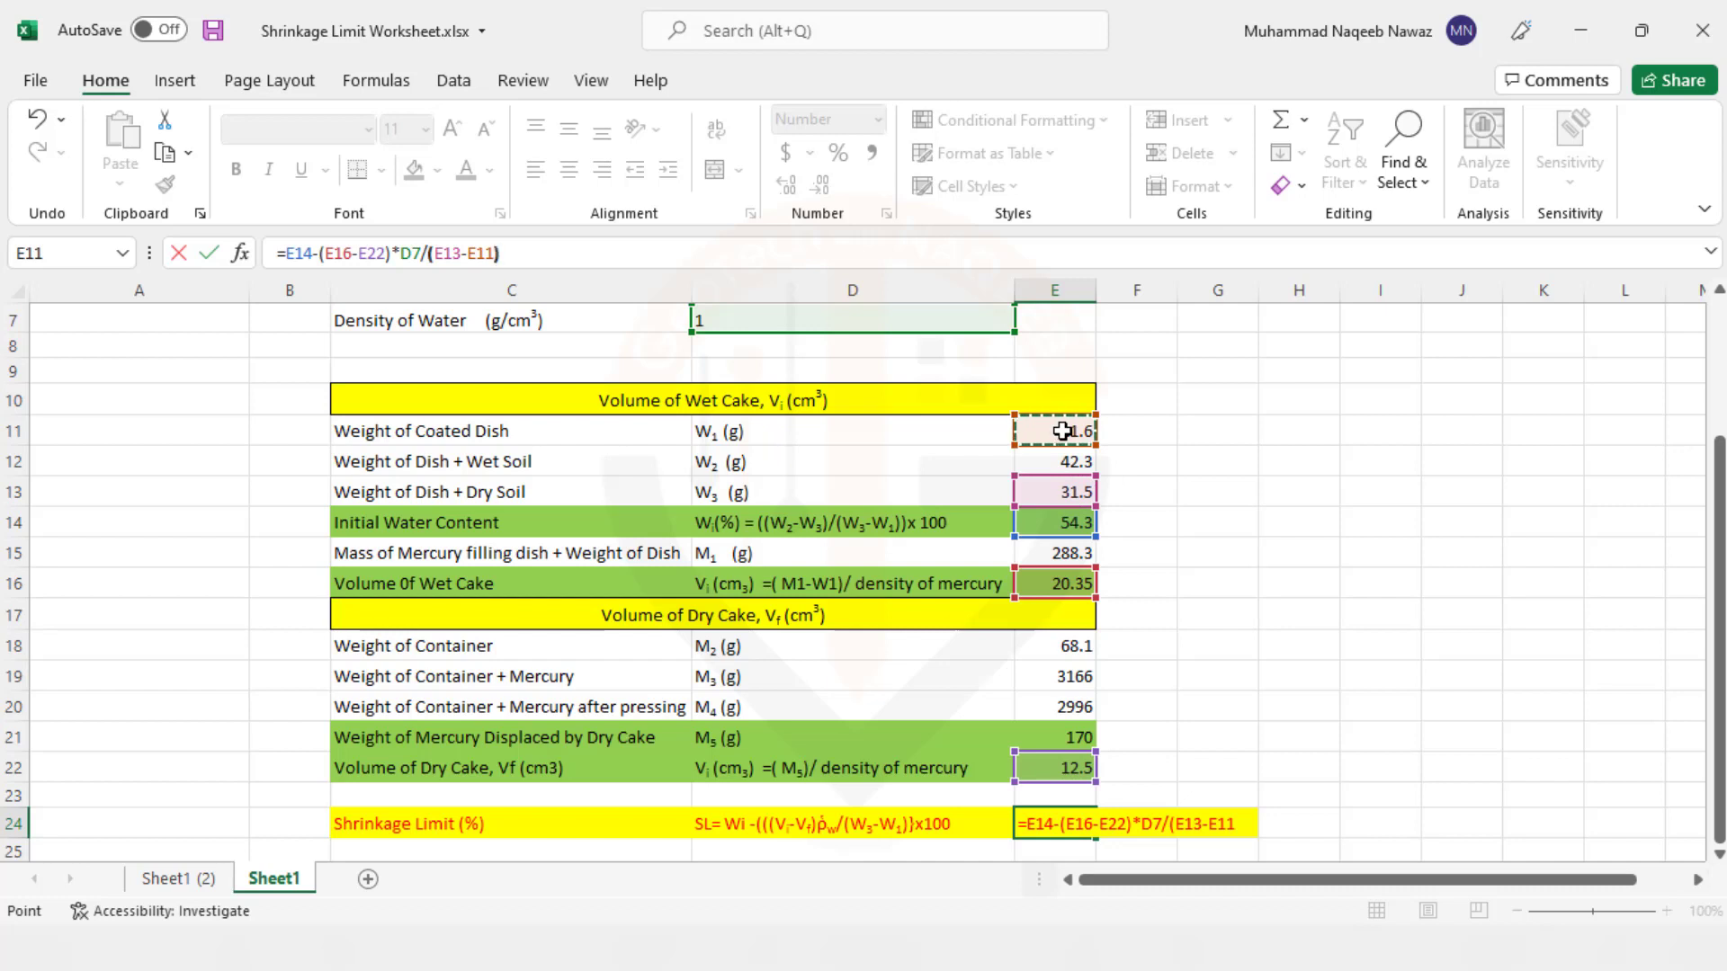
text()*100)
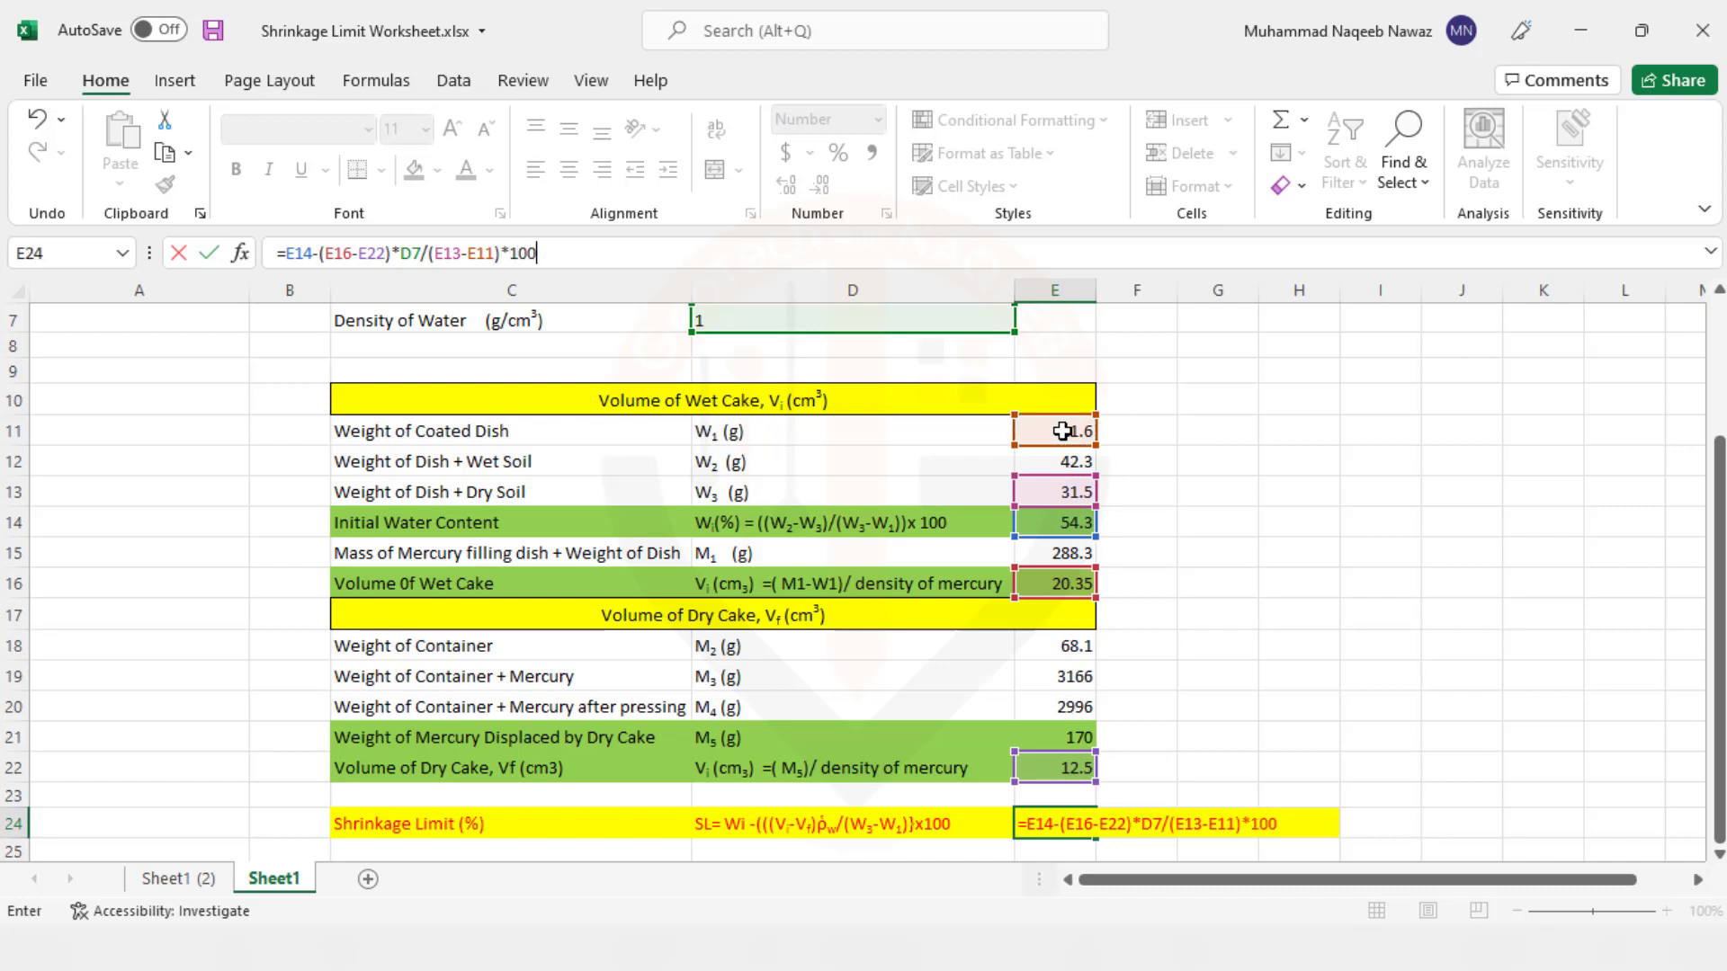
key(Return)
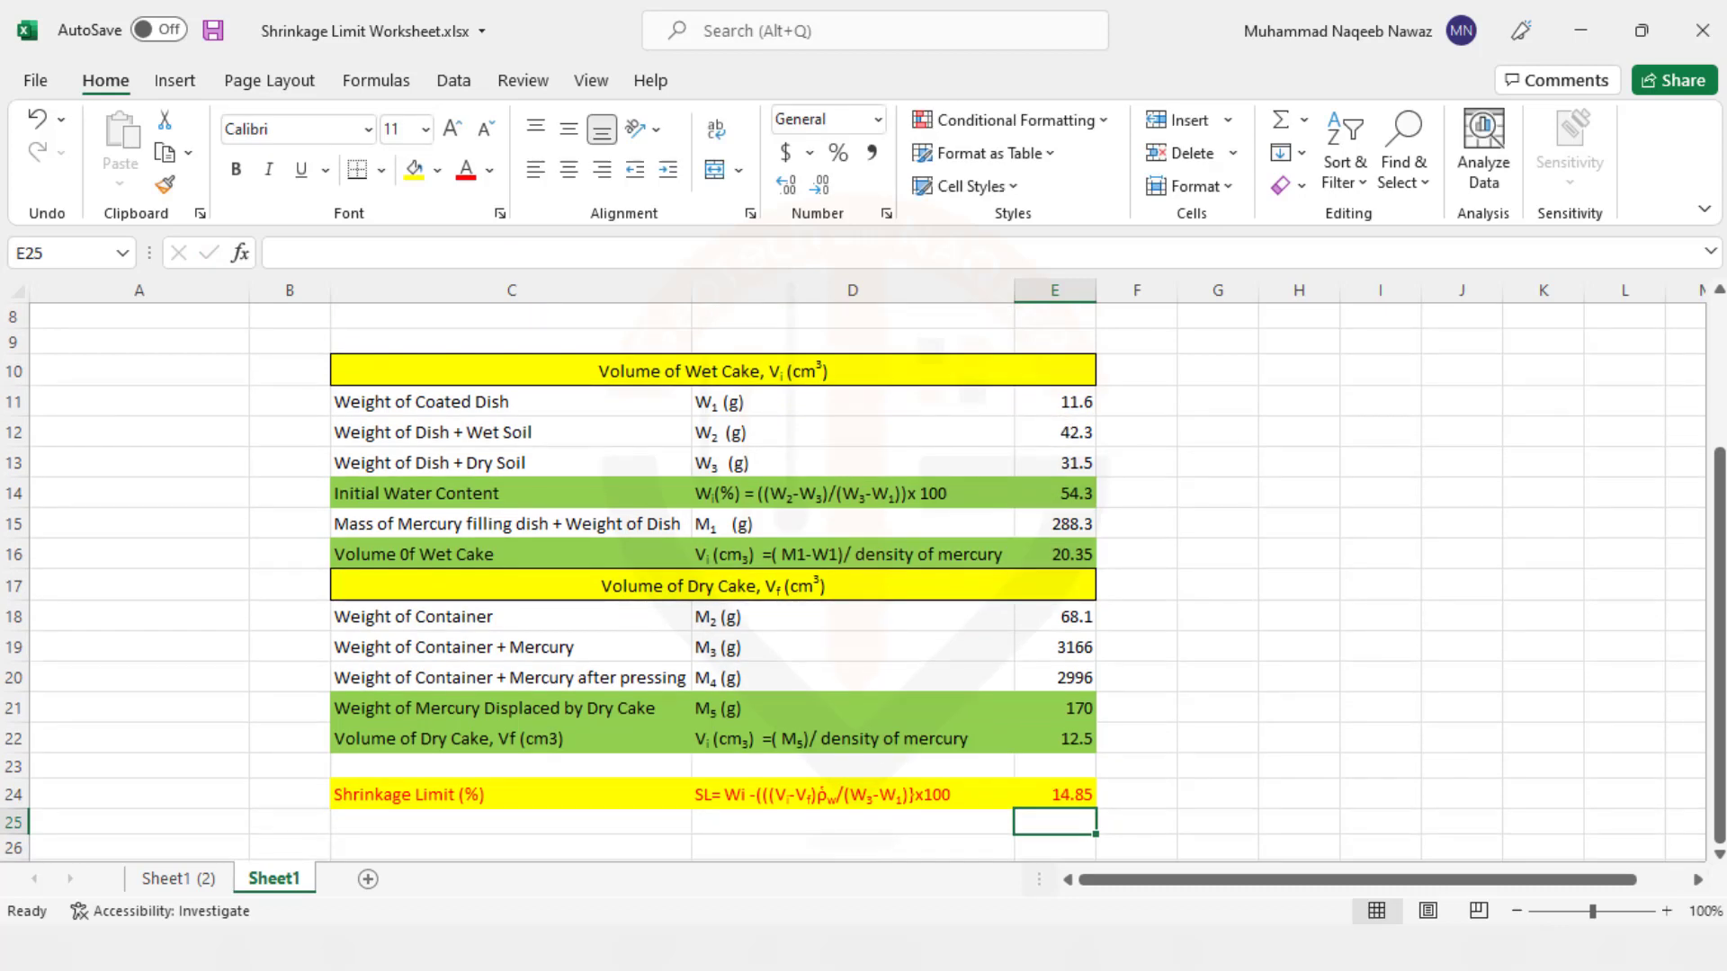